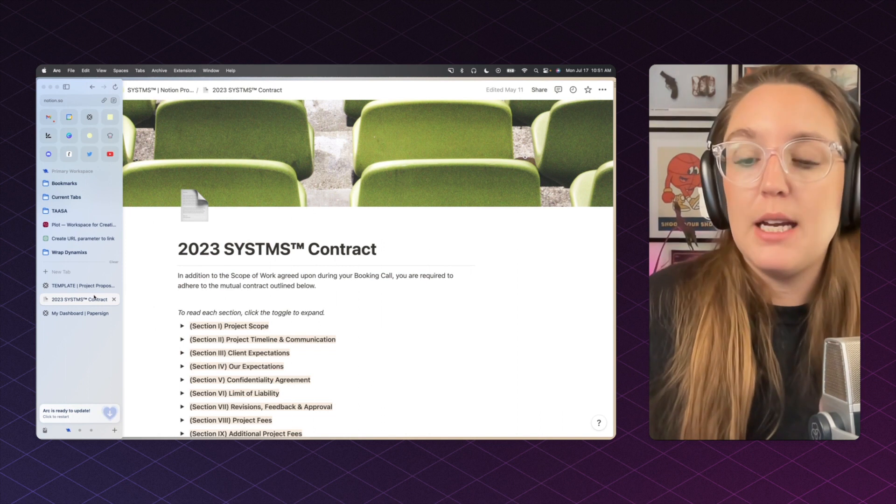
Step: Open the Project Proposal approval form and dock the Papersign setup notes beside it
key("super+s")
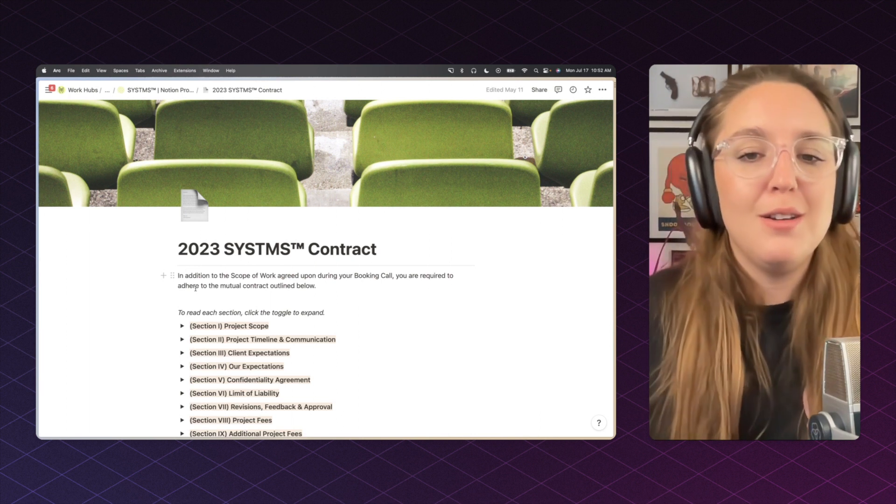
mouse_move(38, 280)
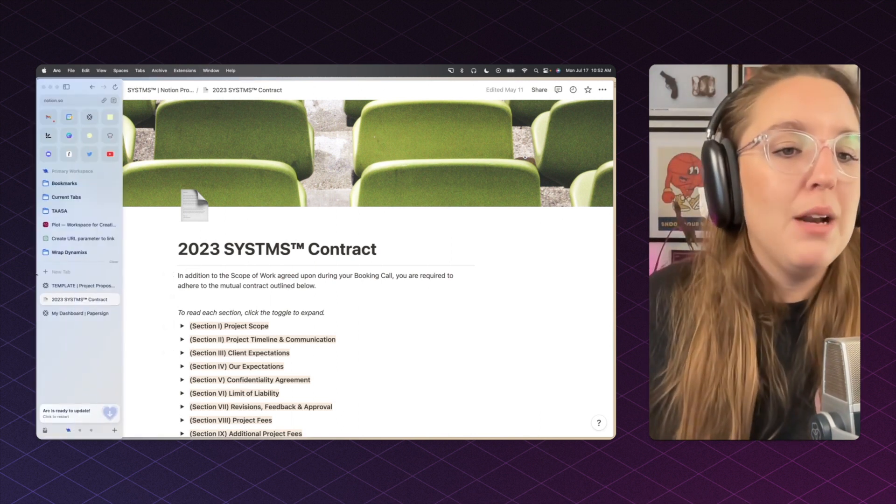
left_click(72, 286)
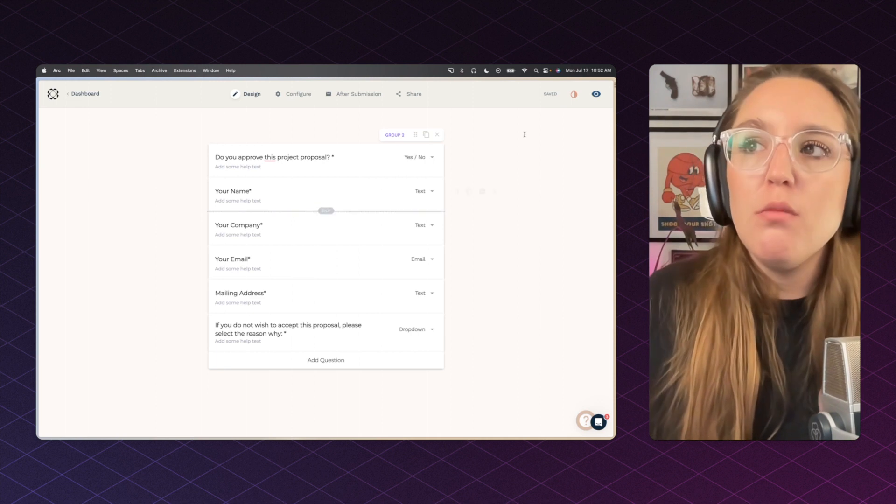
left_click_drag(614, 280, 186, 82)
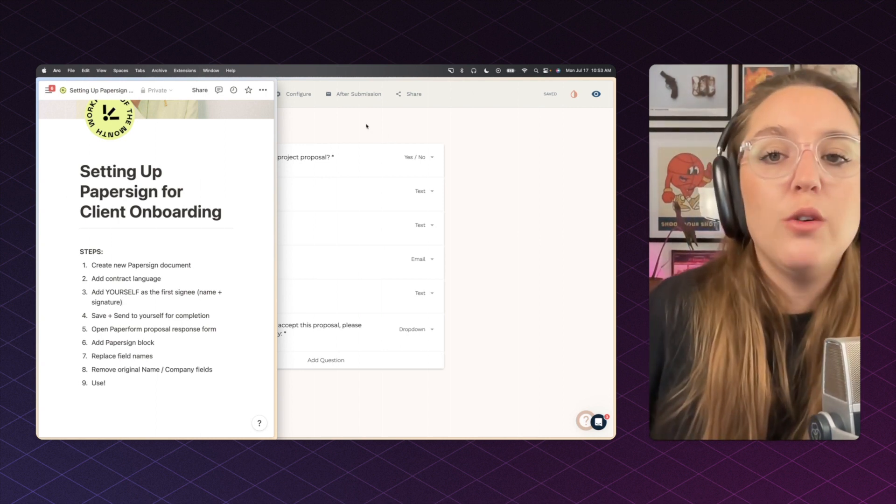
Step: Close the Notion setup notes and go to the Papersign dashboard listing six documents
key("super+h")
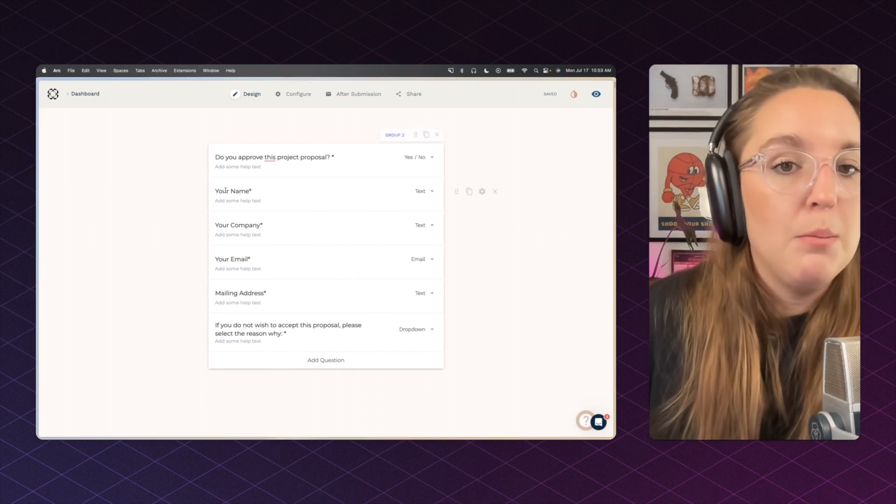
mouse_move(38, 280)
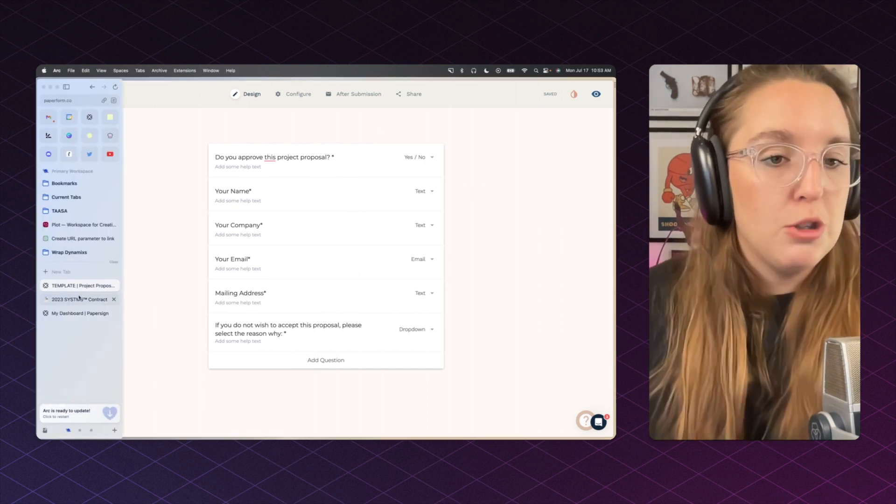
left_click(80, 313)
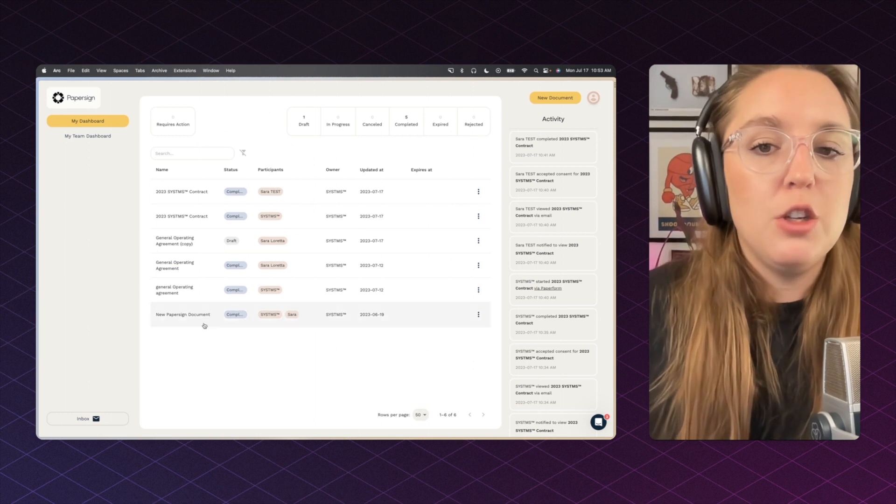
Step: Delete the General Operating Agreement (copy) draft and start a new Papersign document
left_click(478, 241)
left_click(493, 267)
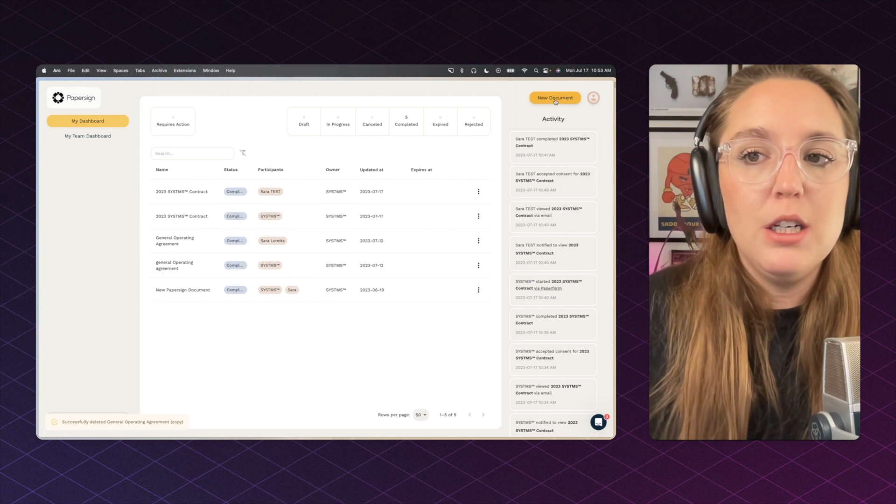
left_click(540, 100)
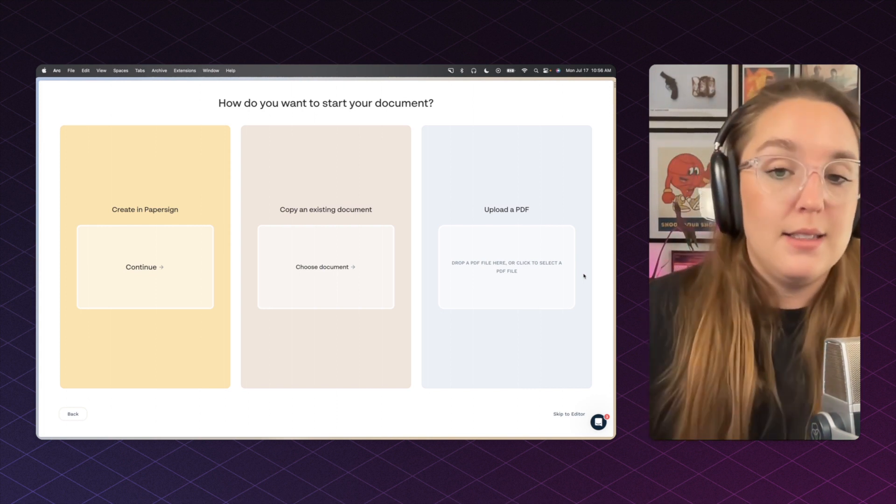
Step: Create the blank document '2023 SYSTMS Contract NEW' with one signer, email verification left off
left_click(155, 268)
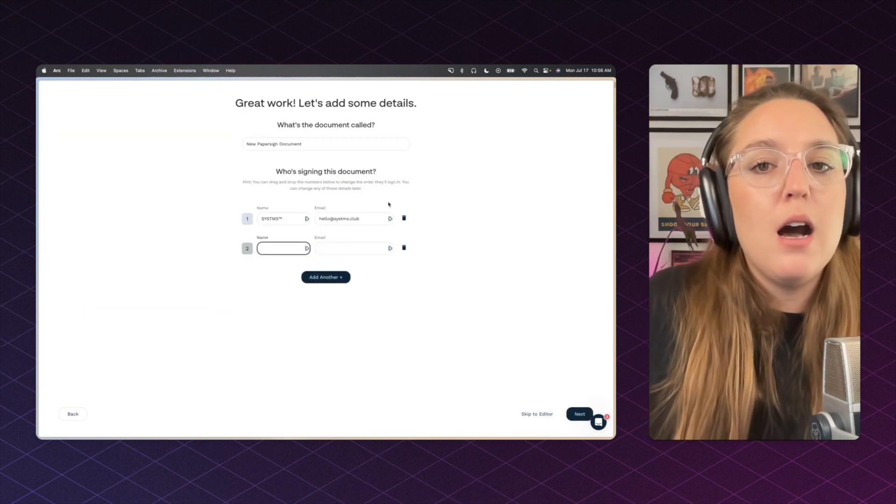
left_click_drag(246, 144, 301, 144)
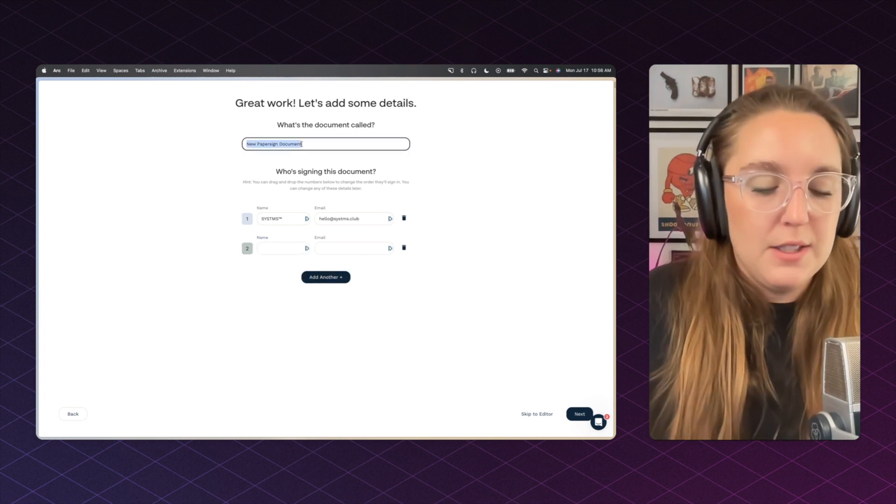
type("2023 ")
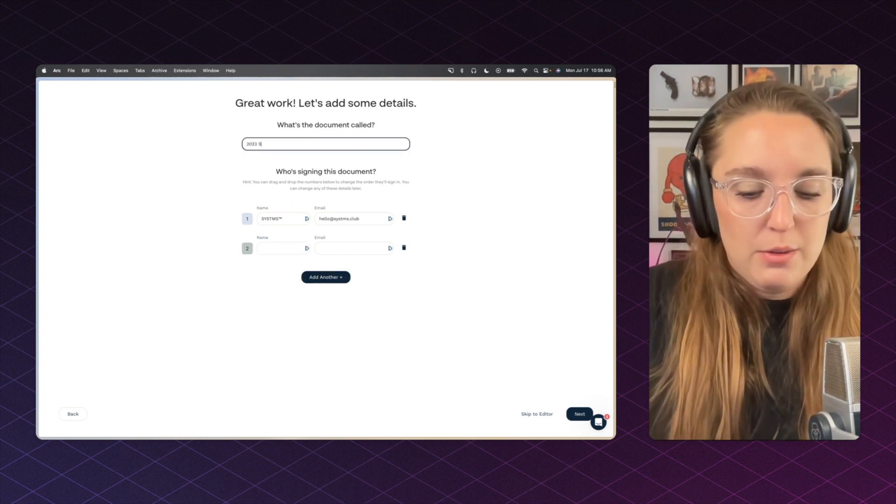
type("SYSTMS Contrac")
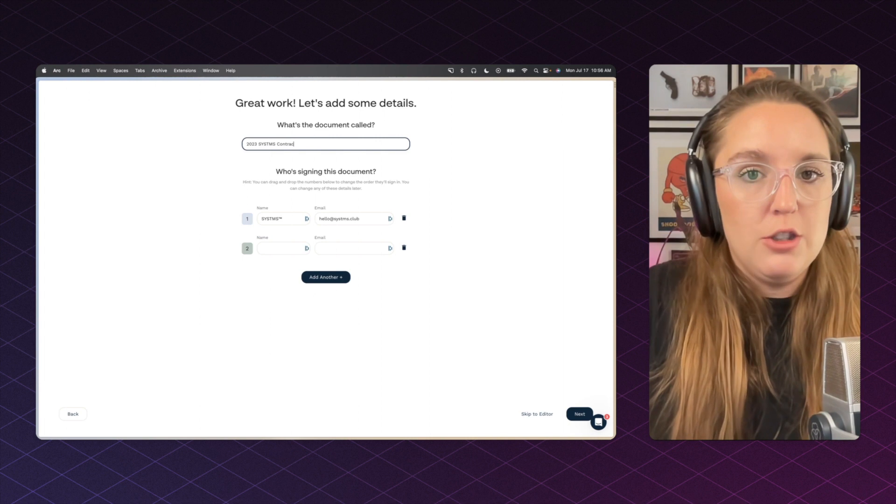
type("t NEW")
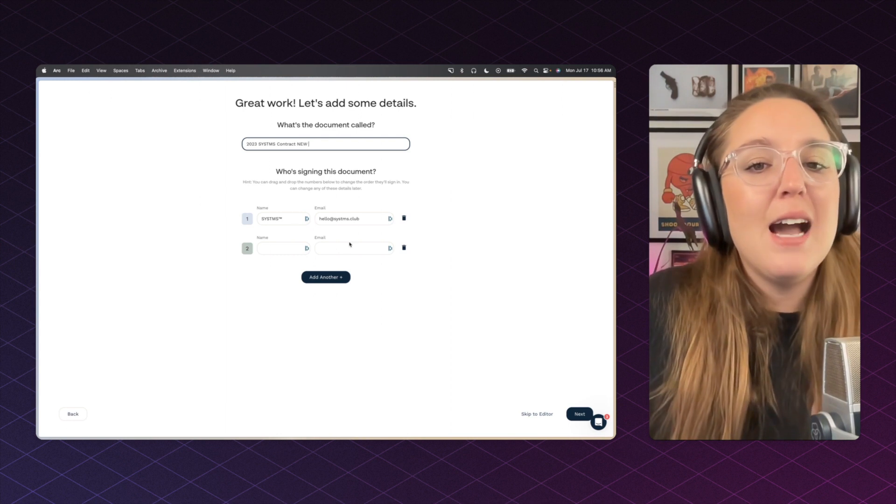
left_click(294, 222)
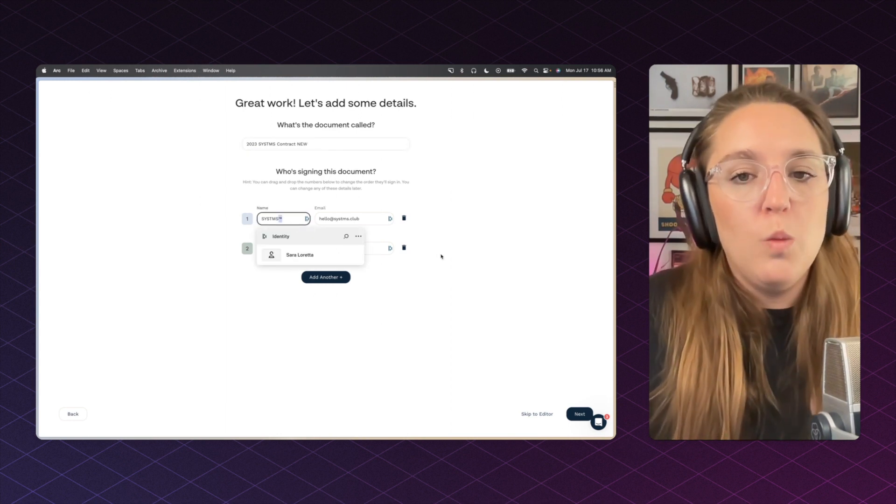
left_click(404, 248)
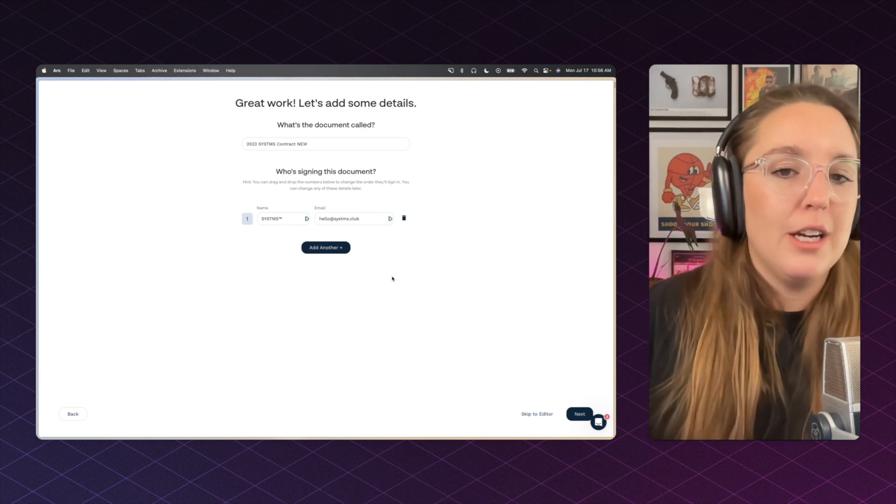
left_click(574, 415)
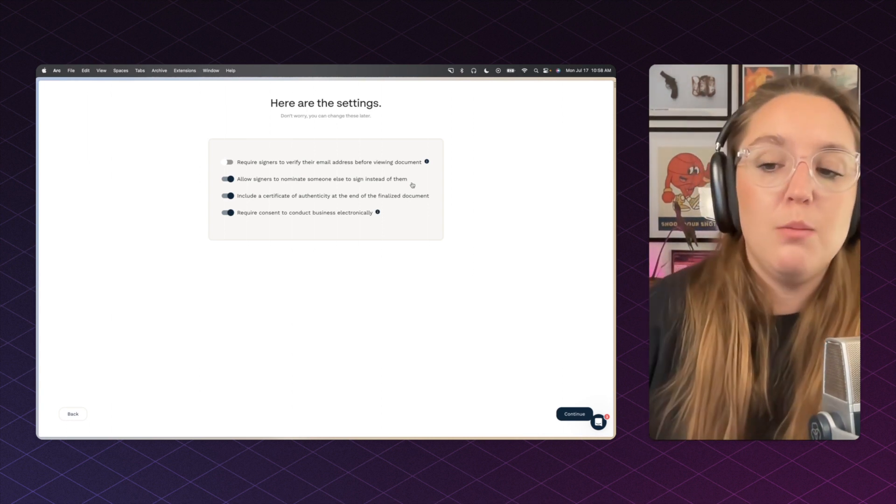
left_click(562, 413)
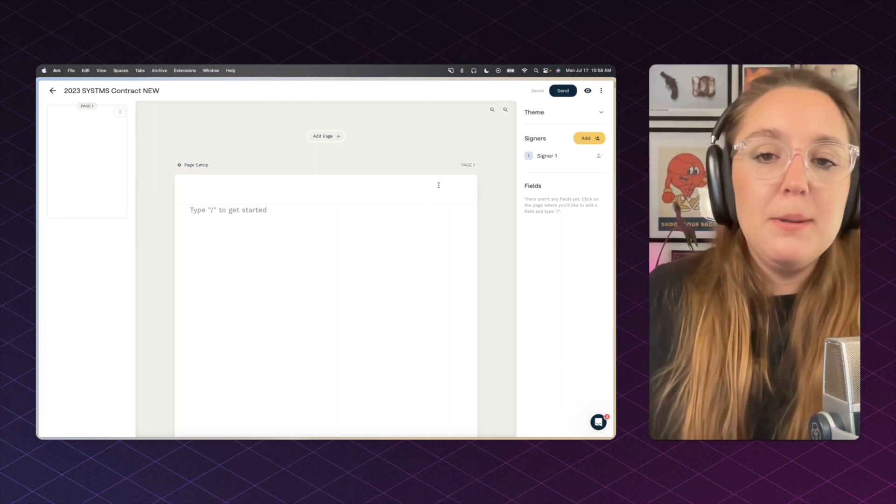
Step: Pin Arc's tab sidebar open and place the cursor on the blank first page
mouse_move(56, 239)
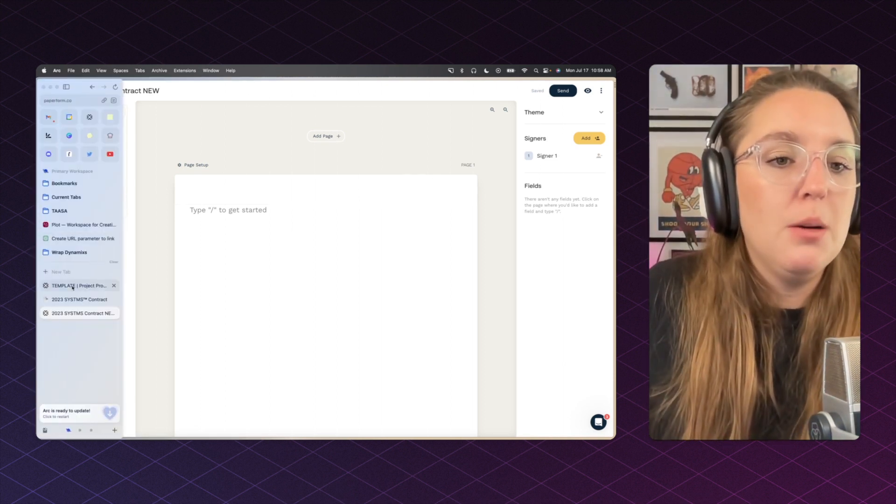
left_click(66, 86)
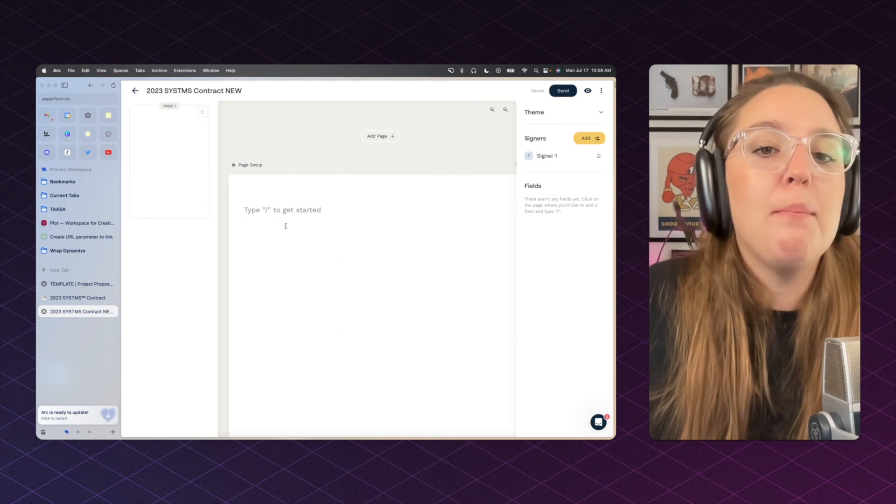
left_click(288, 214)
Step: Paste the 2023 SYSTMS™ Contract title from Notion onto the page and make it bold
left_click(111, 298)
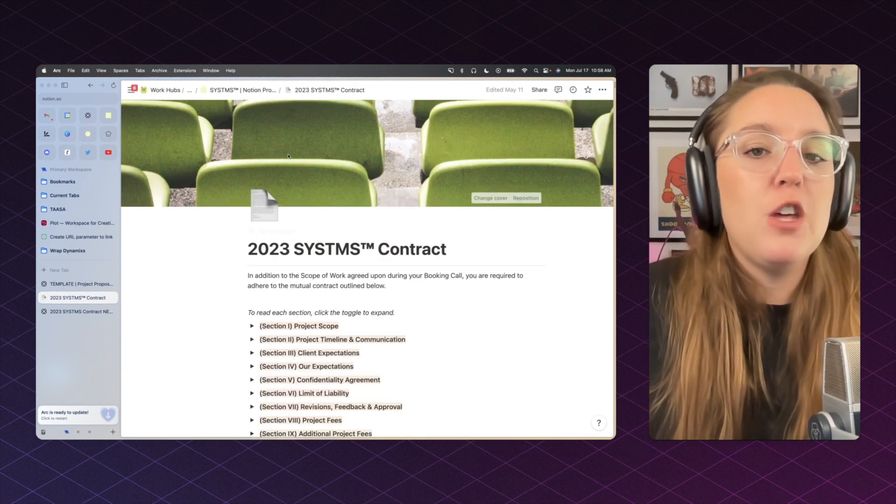
triple_click(319, 252)
key("super+c")
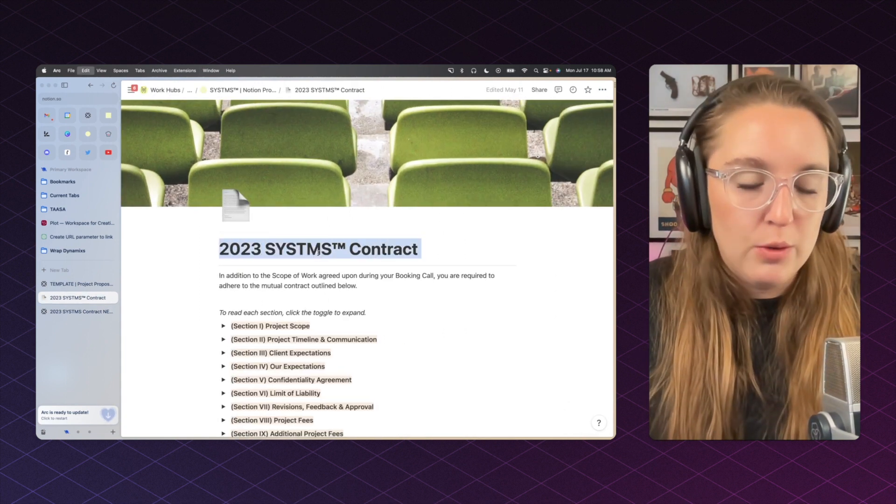
left_click(82, 312)
key("super+v")
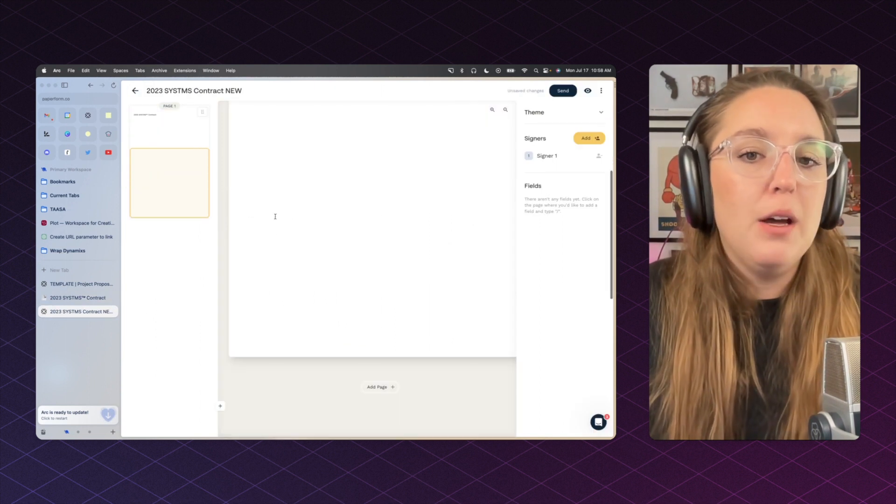
triple_click(276, 194)
key("super+b")
key("Right")
key("Return")
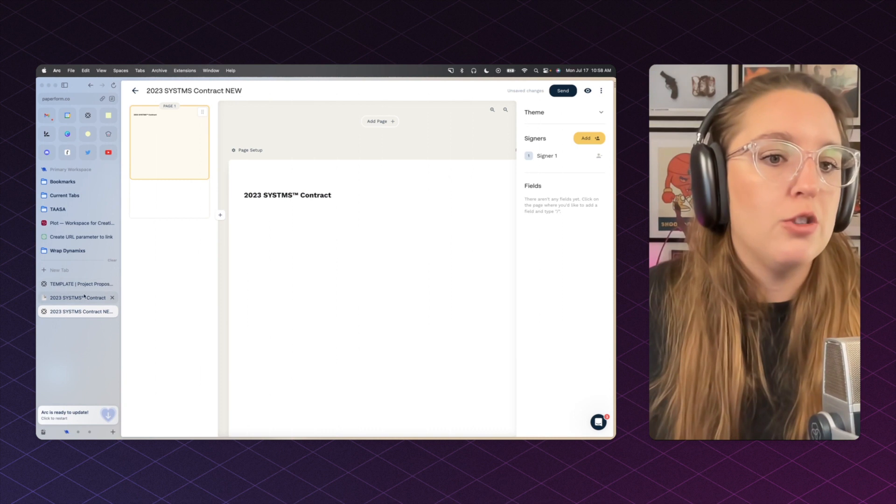
Step: Copy the introductory paragraph from Notion into the contract below the title
left_click(108, 298)
triple_click(287, 285)
key("super+c")
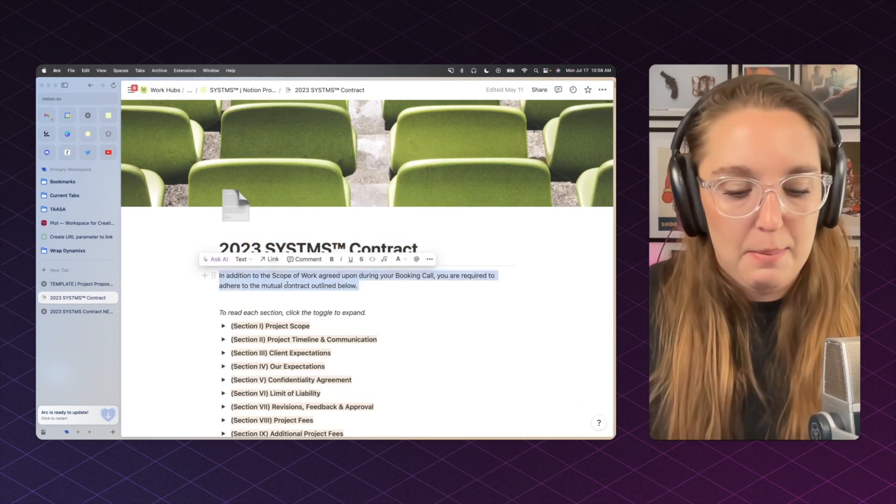
left_click(82, 311)
key("super+v")
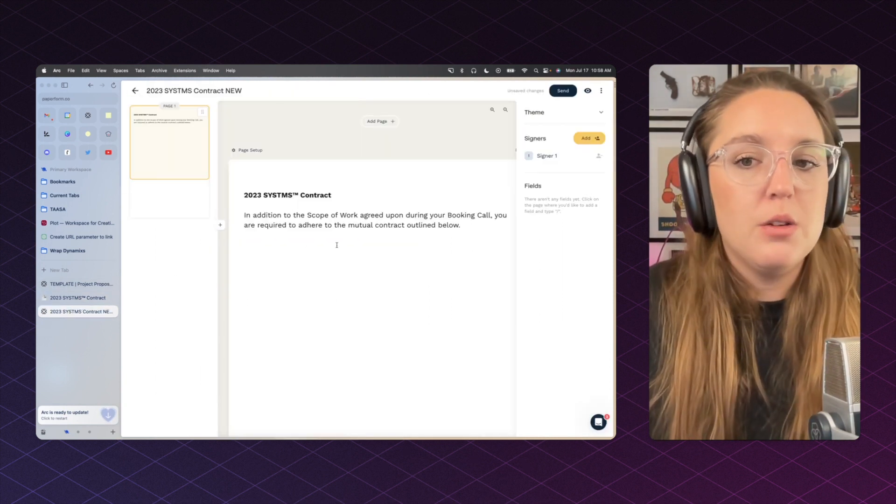
key("Return")
triple_click(321, 196)
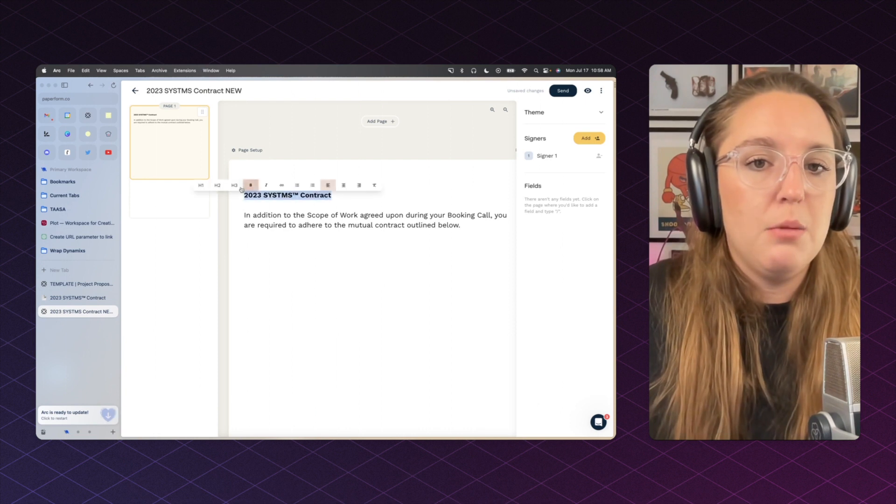
left_click(235, 186)
left_click(278, 274)
Step: Expand Section I Project Scope in Notion and paste its heading and four bullets into the contract
left_click(78, 298)
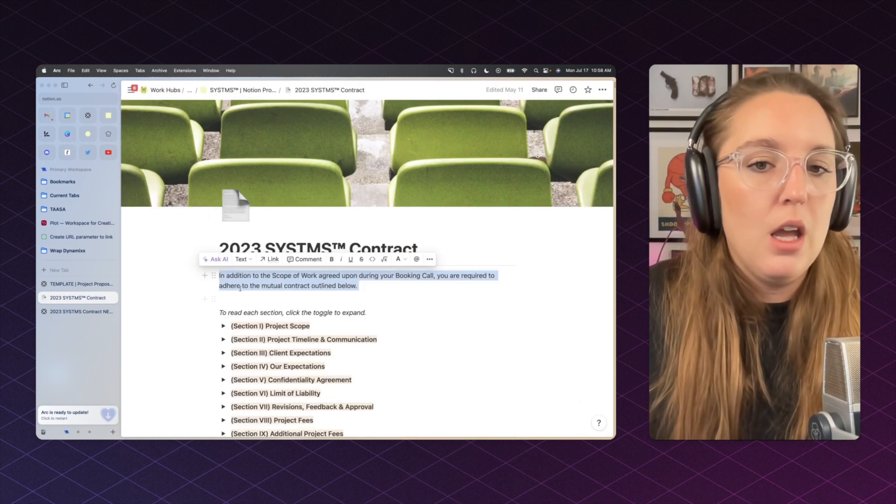
scroll(326, 233, "down", 5)
left_click(223, 201)
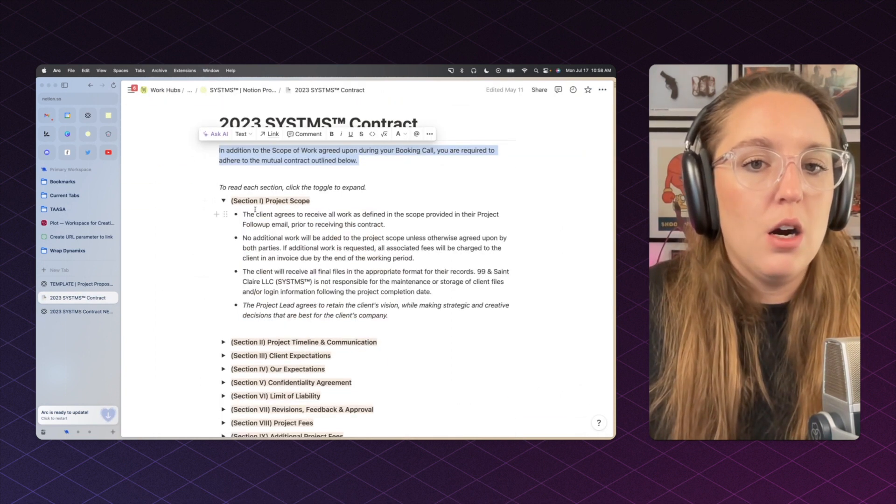
left_click_drag(230, 201, 389, 316)
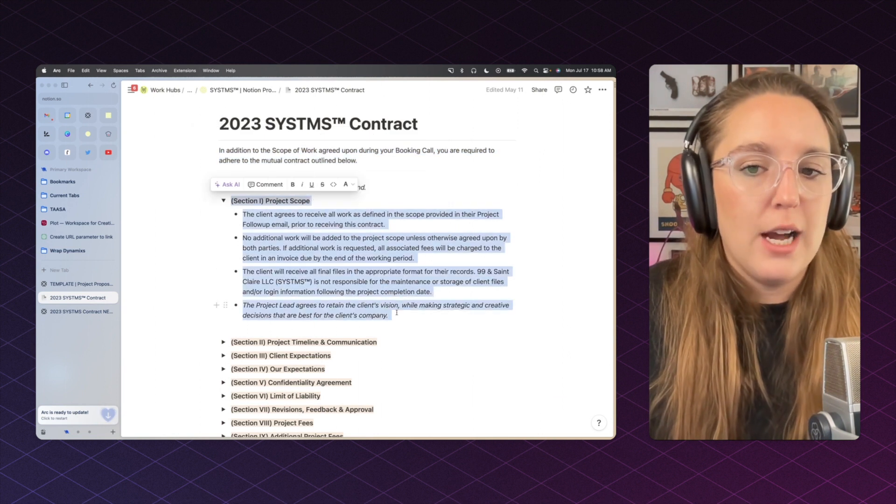
key("cmd+c")
left_click(78, 311)
key("cmd+v")
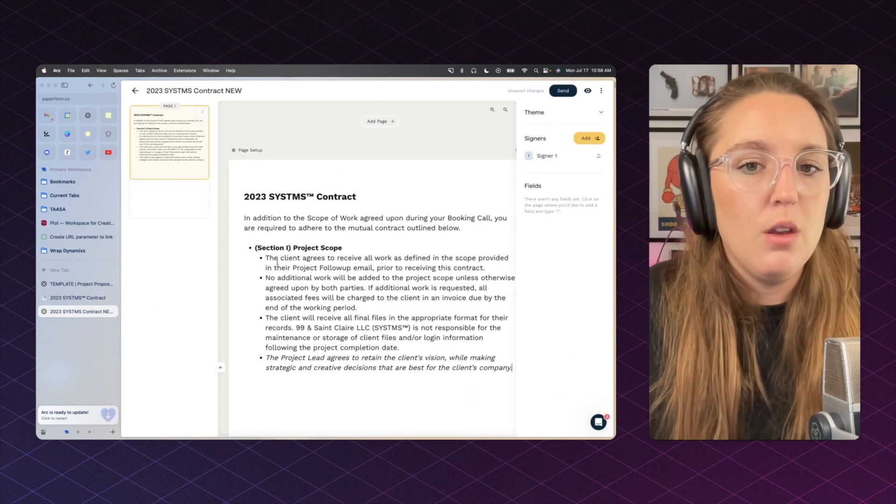
Step: Undo the botched numbered-list and heading edits, returning to just the title and intro
scroll(256, 238, "down", 1)
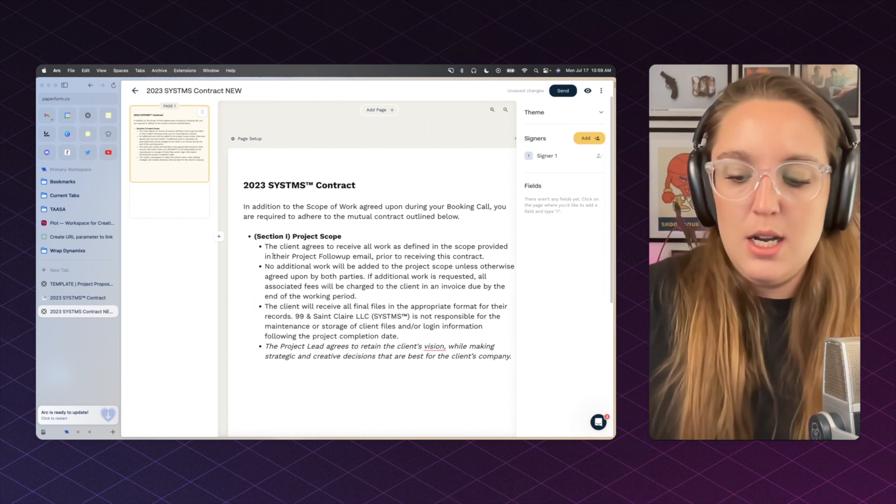
left_click(256, 237)
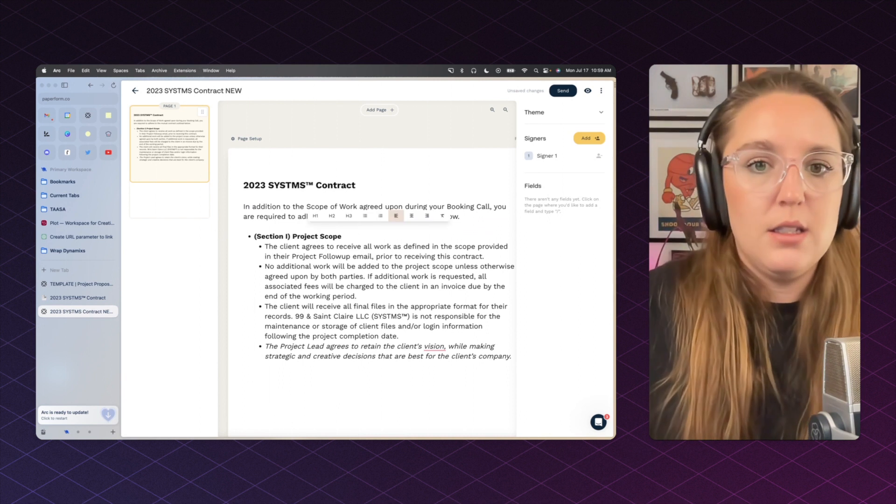
left_click(379, 217)
key("super+z")
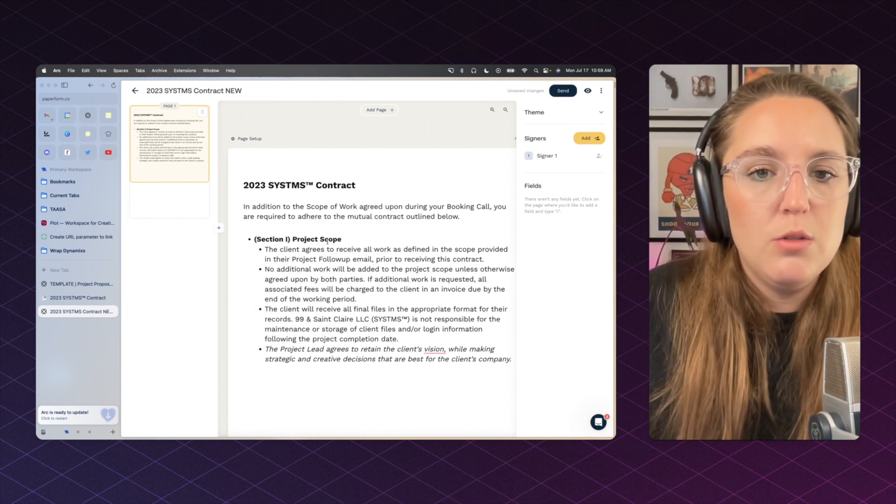
left_click(256, 239)
key("BackSpace")
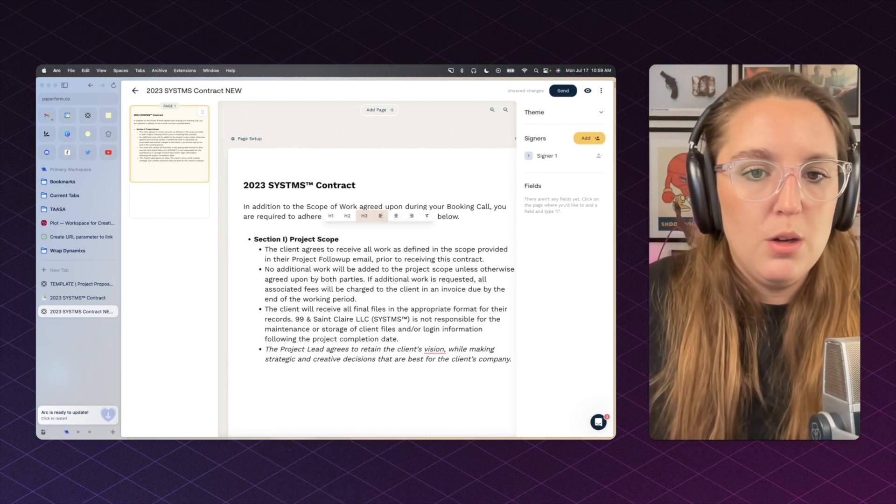
left_click_drag(253, 239, 345, 239)
key("BackSpace")
left_click(253, 240)
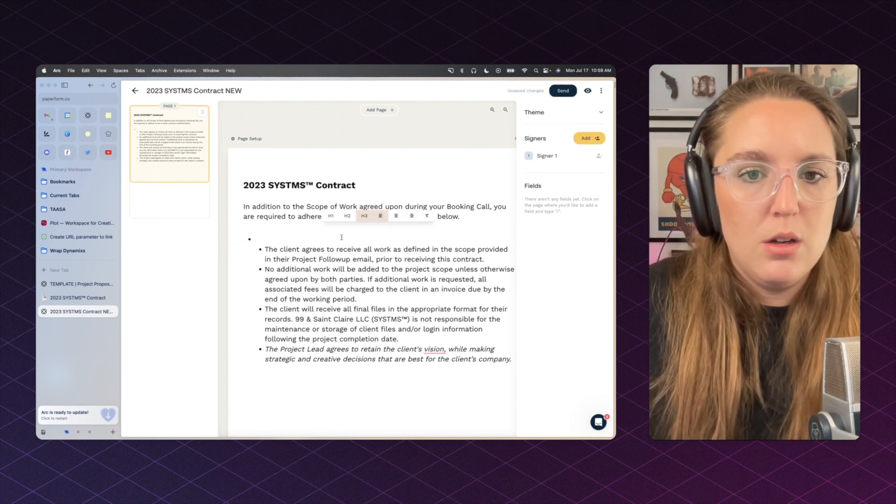
key("BackSpace")
key("BackSpace")
key("BackSpace")
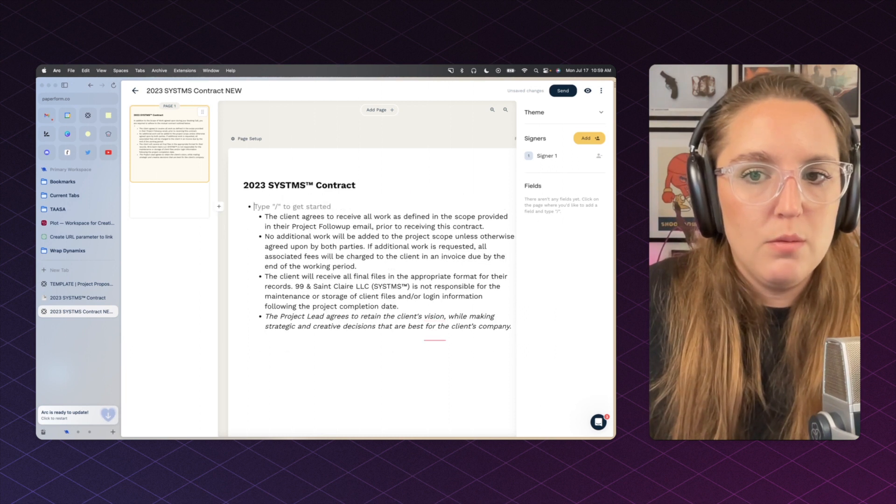
key("super+z")
key("super+z")
key("super+z")
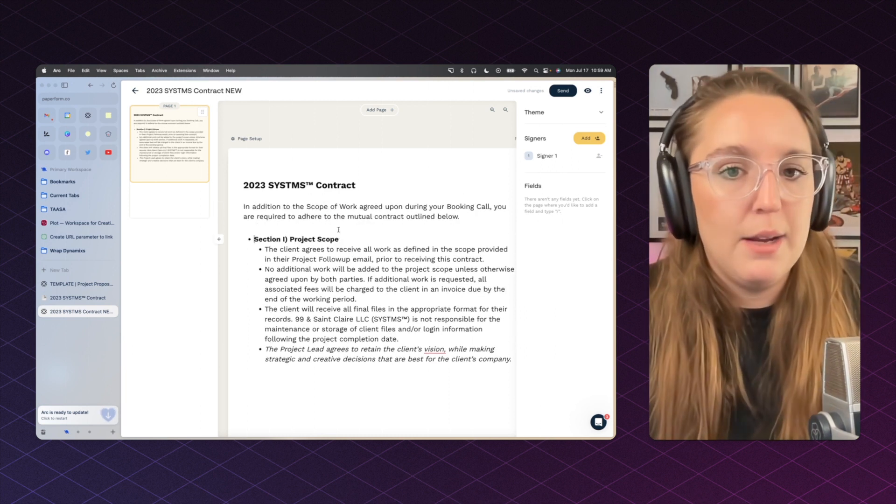
key("super+z")
key("super+z")
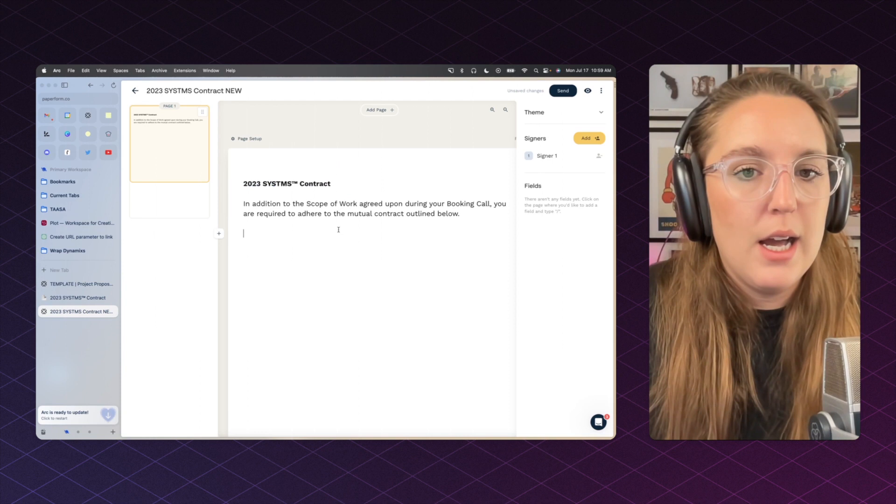
Step: Paste the (Section I) Project Scope heading from Notion into the contract
left_click(80, 298)
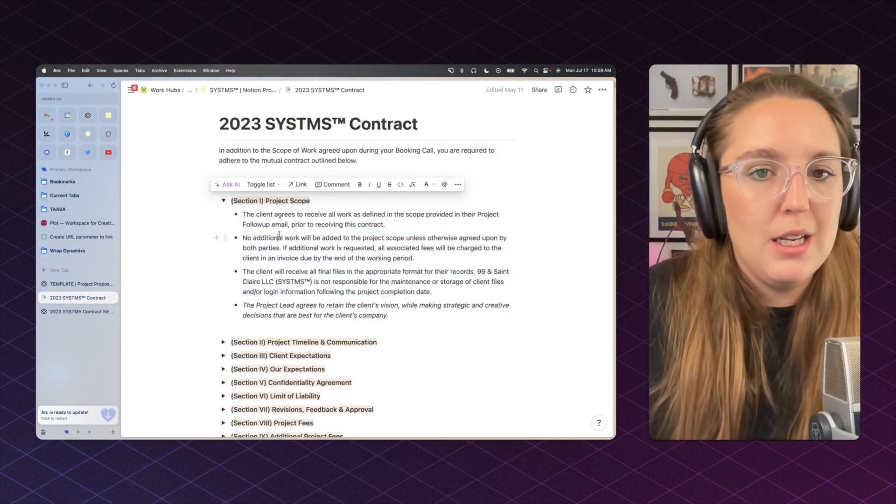
triple_click(279, 201)
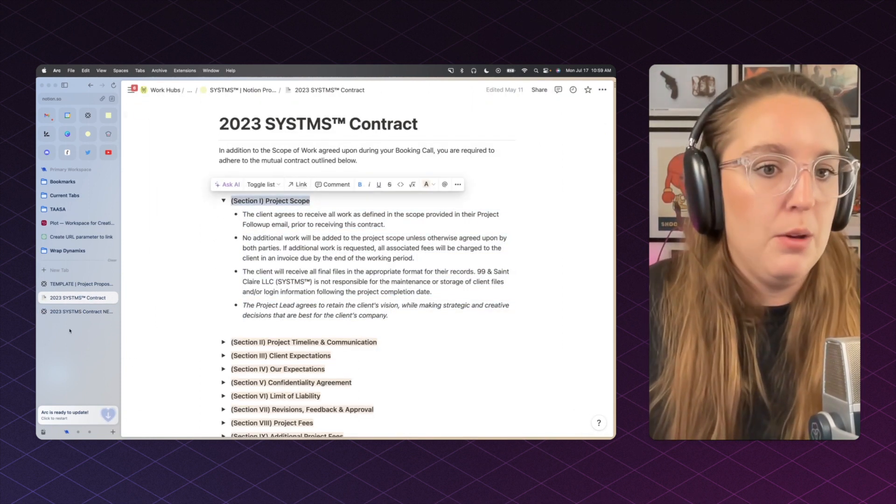
left_click(79, 311)
key("super+v")
key("Return")
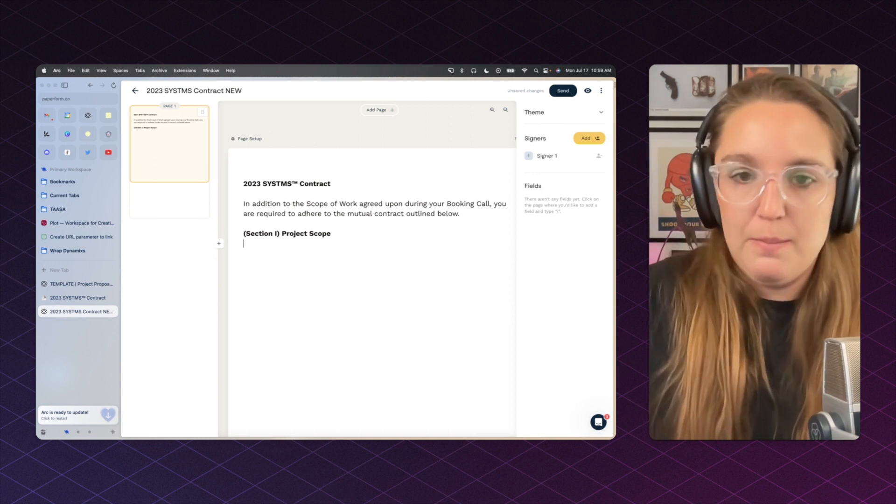
Step: Copy the four Section I bullets from Notion and paste them under the heading
left_click(98, 299)
left_click_drag(242, 214, 407, 312)
key("super+c")
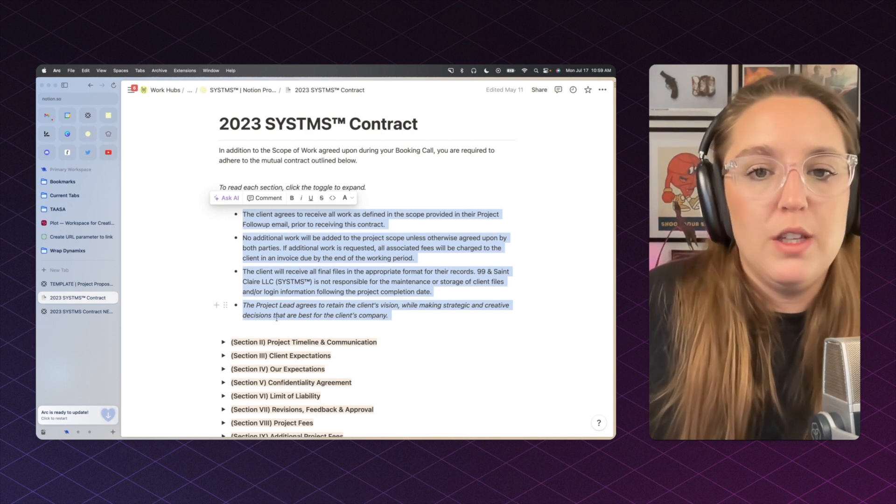
left_click(79, 311)
key("super+v")
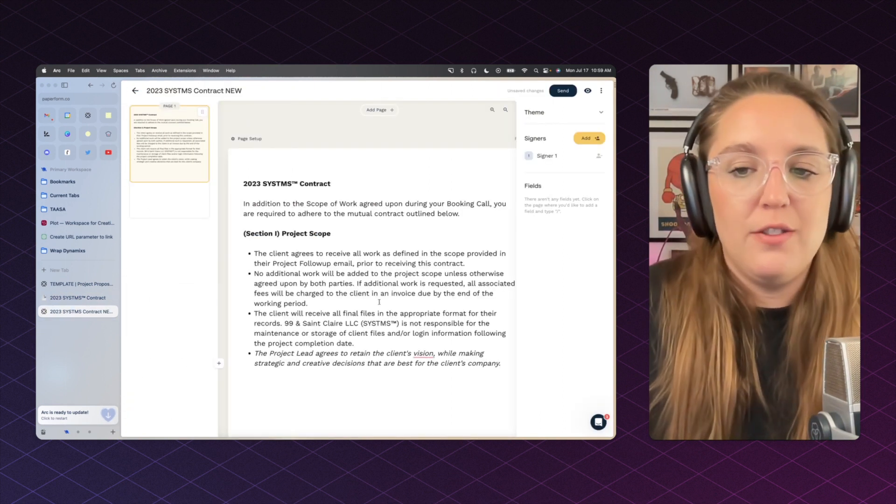
key("Return")
key("Return")
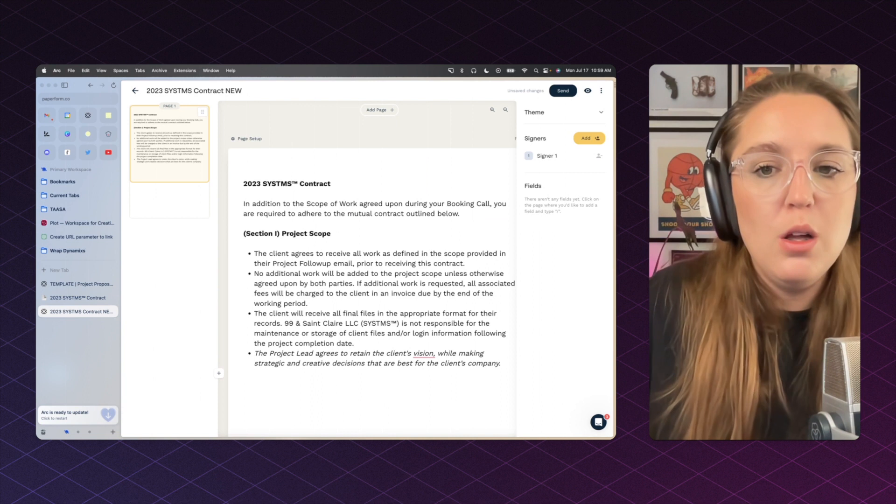
scroll(409, 286, "down", 1)
scroll(409, 286, "down", 1)
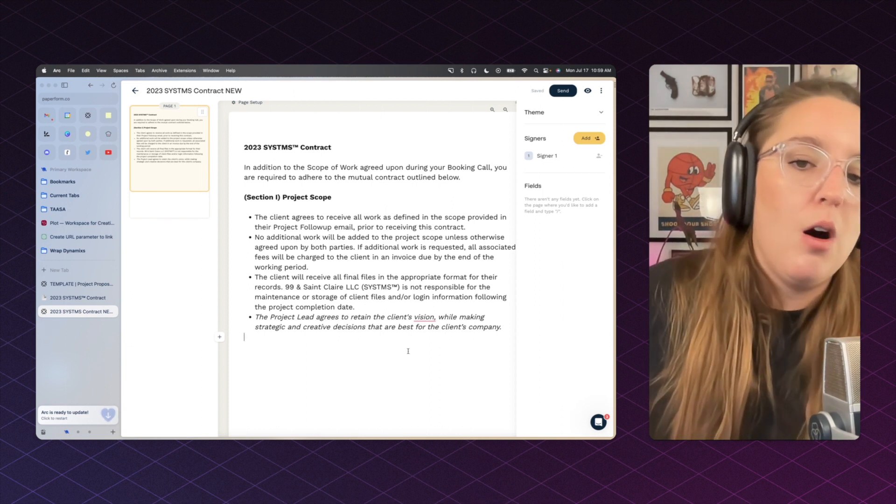
Step: Add the (Section II) Project Timeline & Communication heading from Notion below Section I
key("Return")
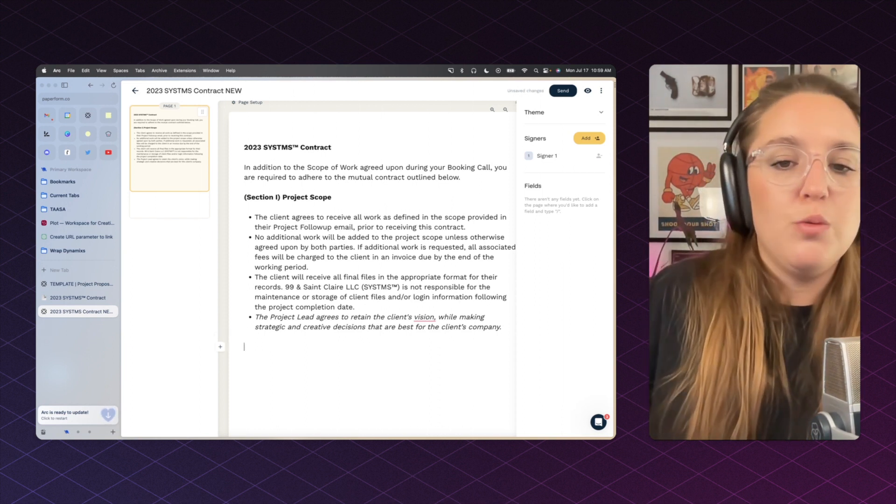
left_click(78, 297)
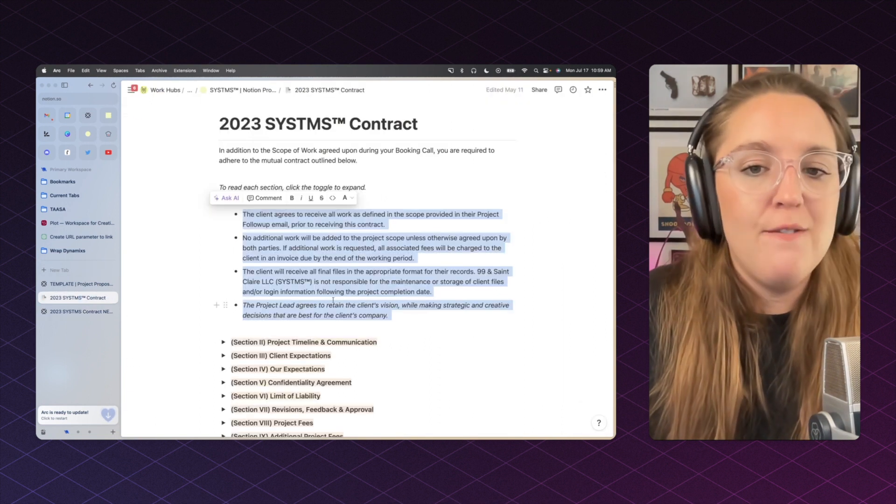
left_click(421, 304)
scroll(419, 304, "up", 1)
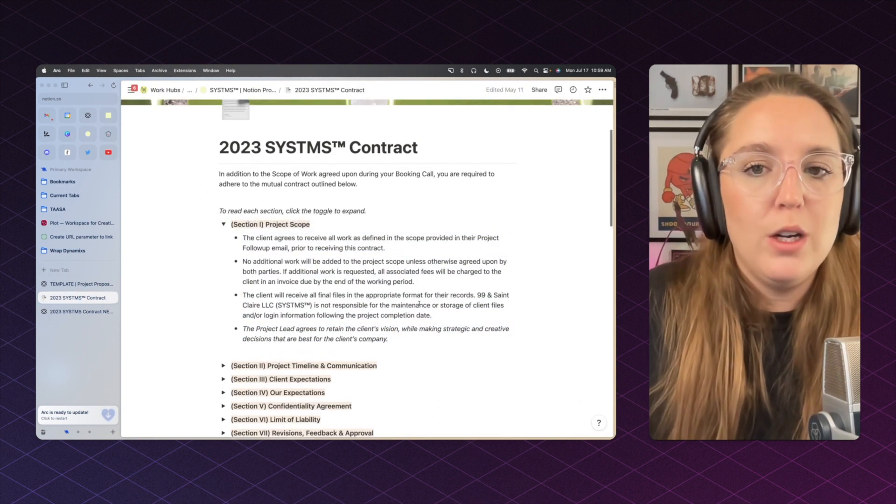
left_click(223, 224)
left_click(223, 237)
triple_click(255, 238)
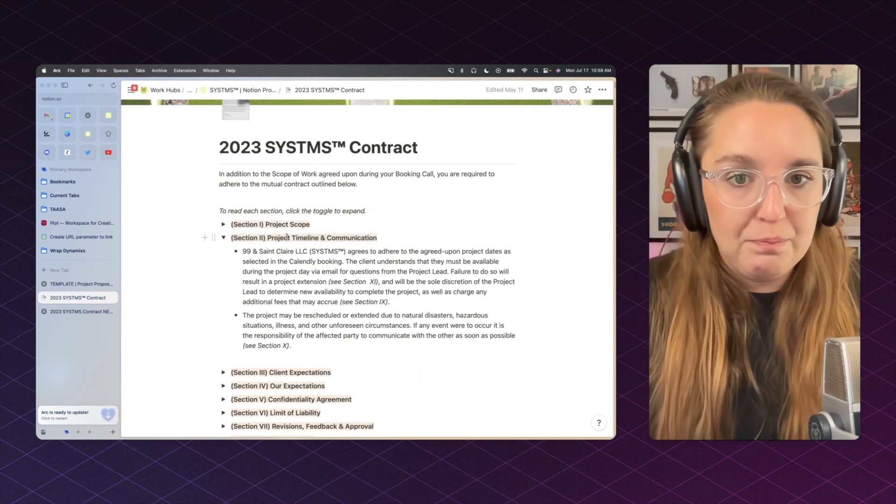
triple_click(278, 242)
left_click(98, 312)
key("super+v")
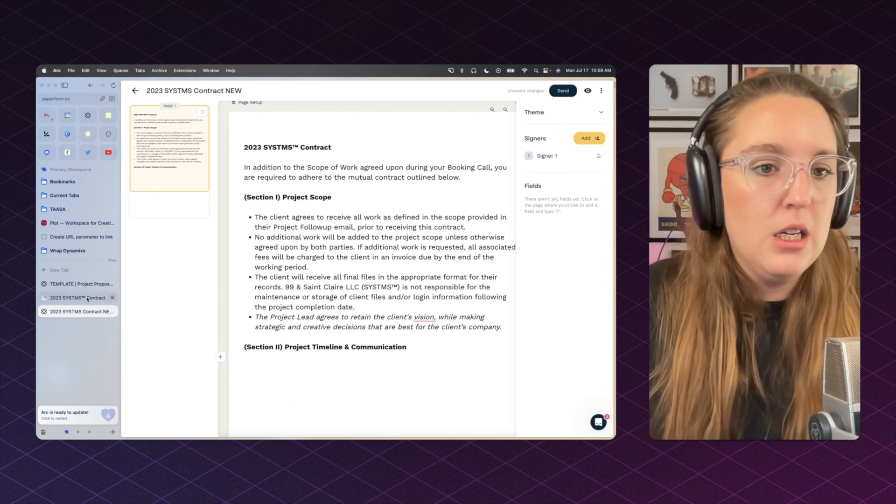
Step: Paste the two Section II bullets beneath that heading, followed by a blank line
left_click(77, 297)
left_click_drag(242, 251, 291, 346)
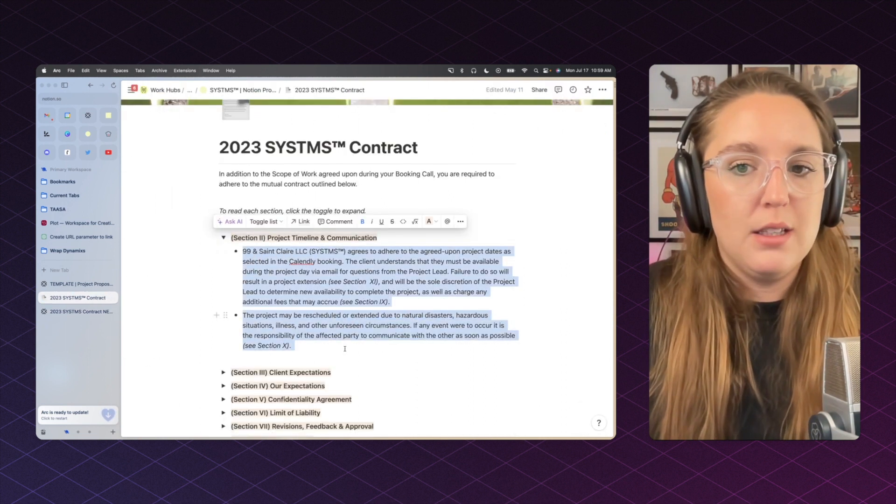
left_click(85, 311)
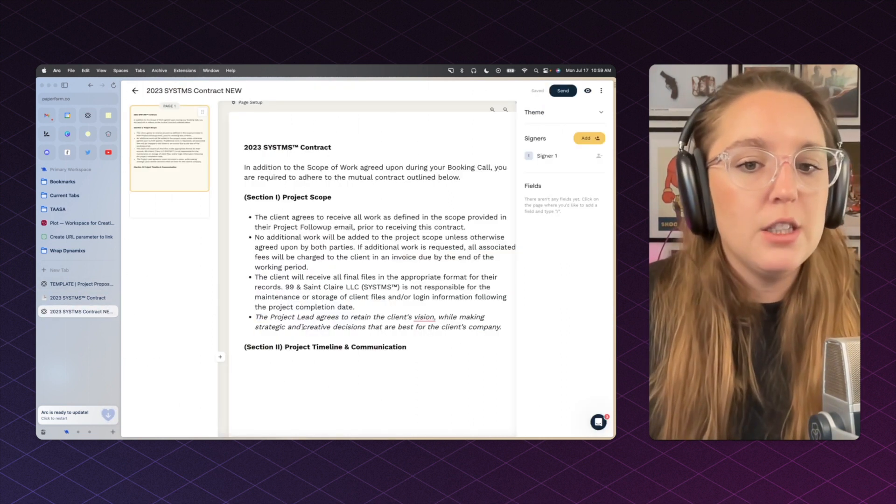
key("super+v")
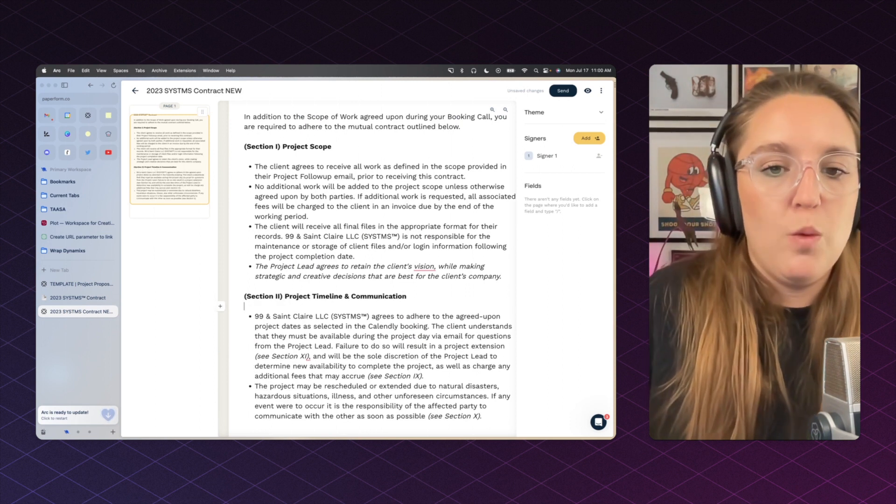
scroll(401, 303, "down", 4)
left_click(418, 342)
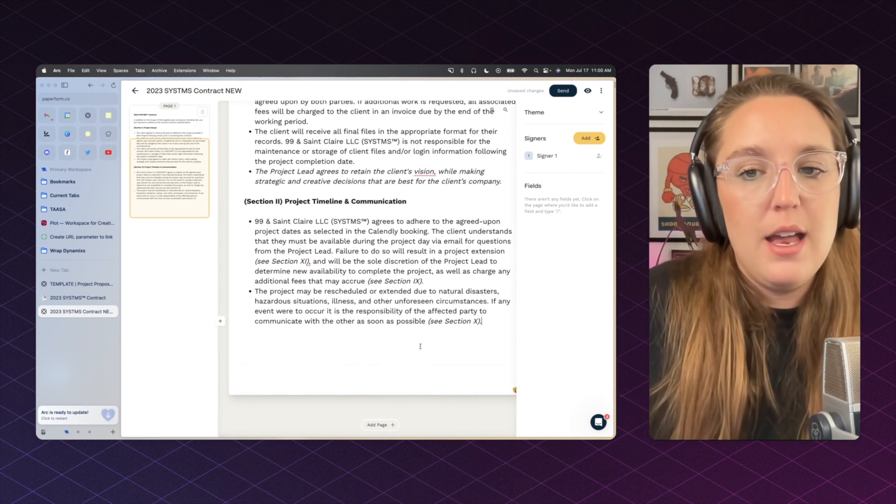
key("Return")
key("Return")
key("Return")
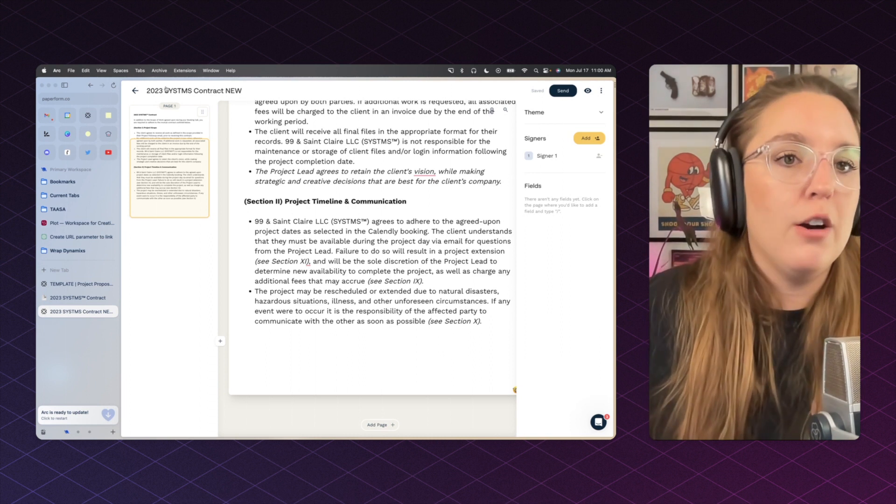
key("super+s")
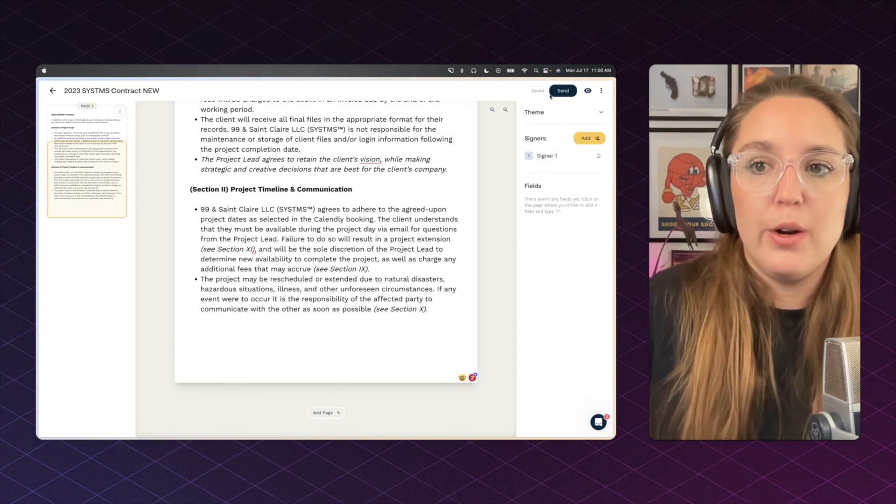
Step: Change the body text font in the Theme settings from Work Sans to Inter
left_click(560, 138)
left_click(552, 115)
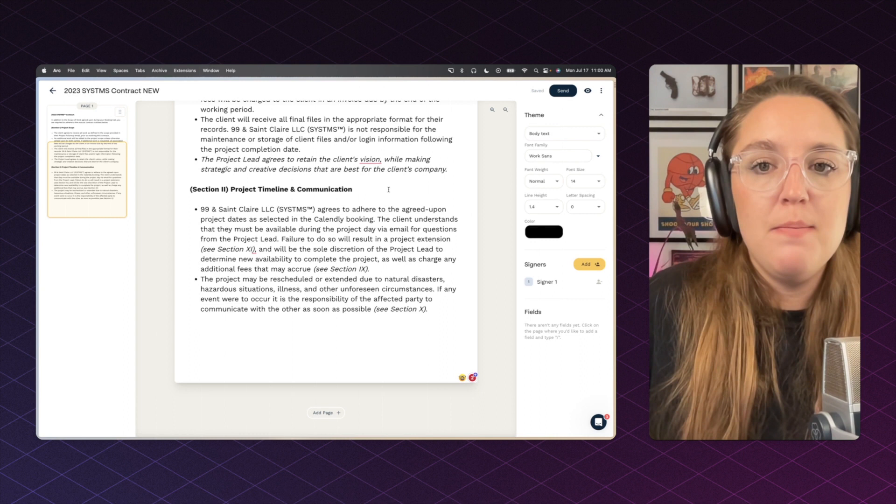
scroll(391, 186, "up", 5)
scroll(390, 186, "up", 3)
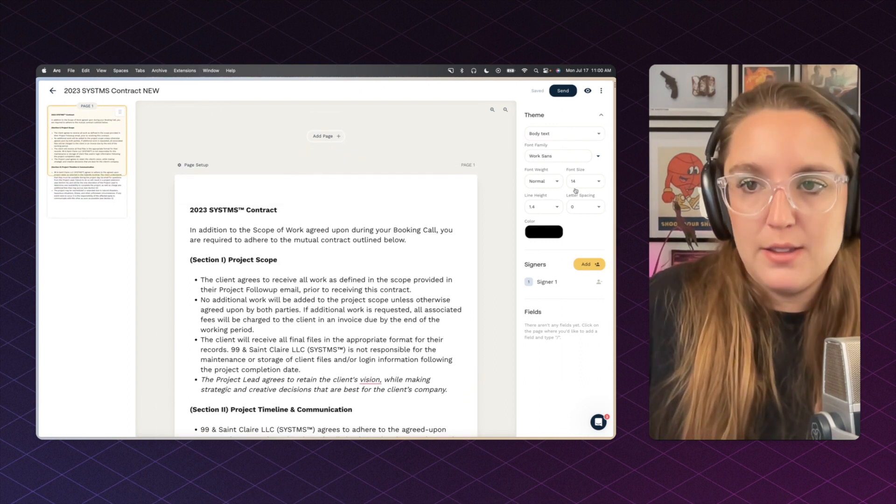
left_click(540, 156)
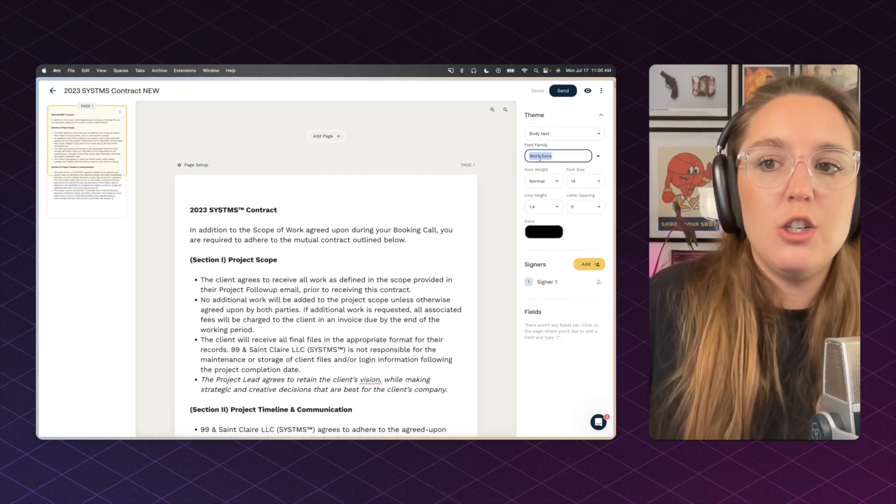
key("super+a")
type("inter")
key("Return")
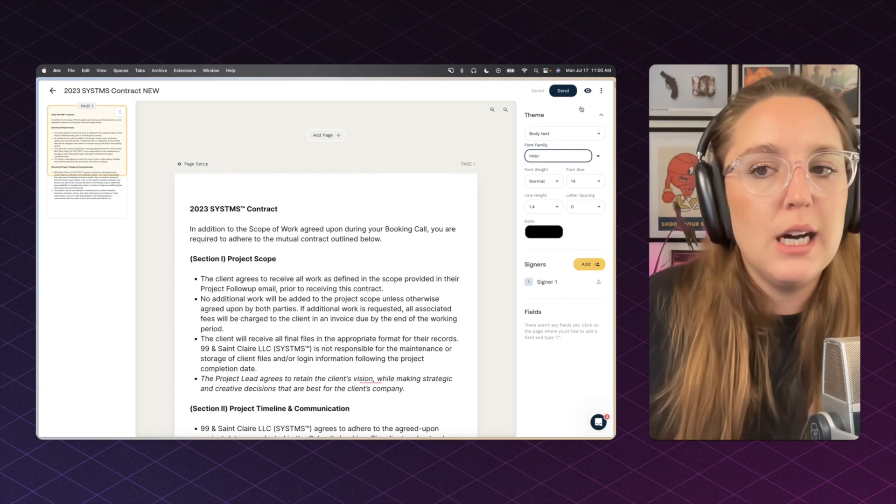
left_click(580, 373)
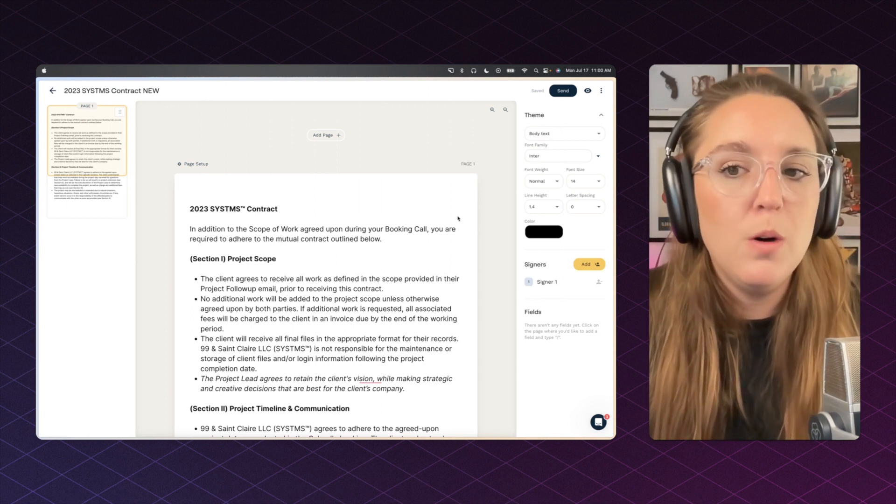
Step: Set the body text colour to pure black #000000
left_click(548, 234)
left_click(591, 219)
left_click(521, 264)
left_click_drag(521, 264, 510, 280)
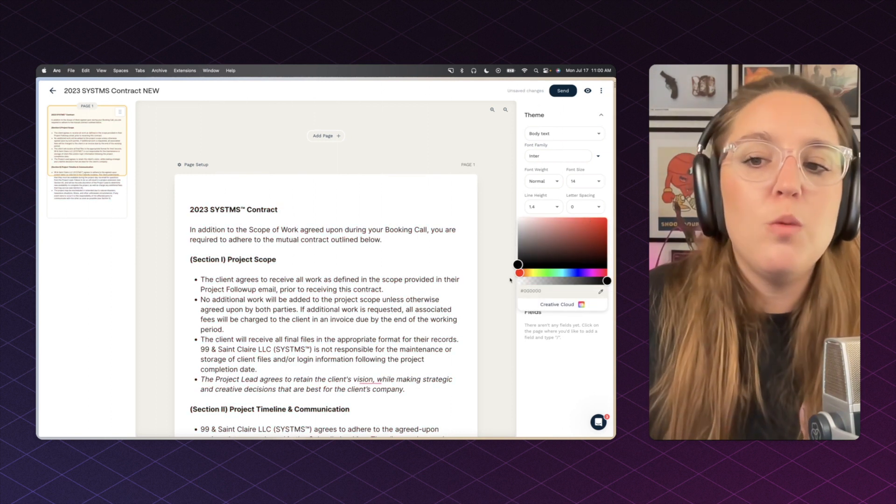
scroll(516, 267, "up", 5)
scroll(500, 266, "down", 5)
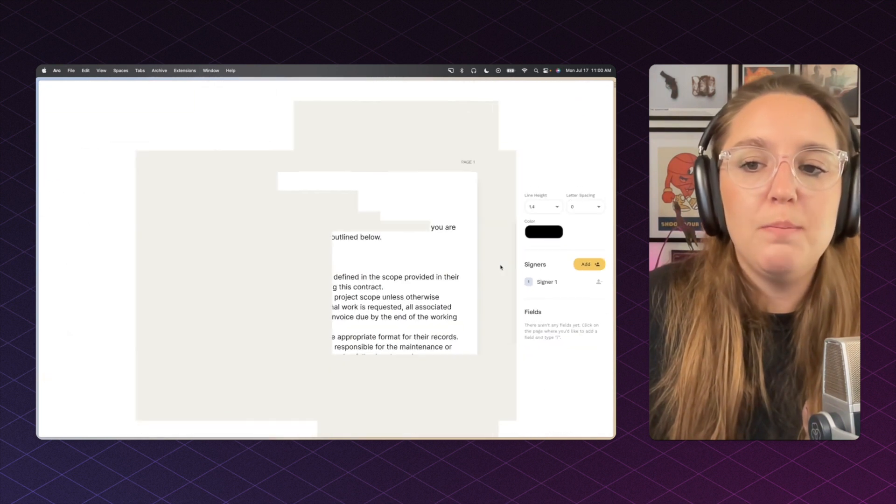
scroll(267, 221, "down", 1)
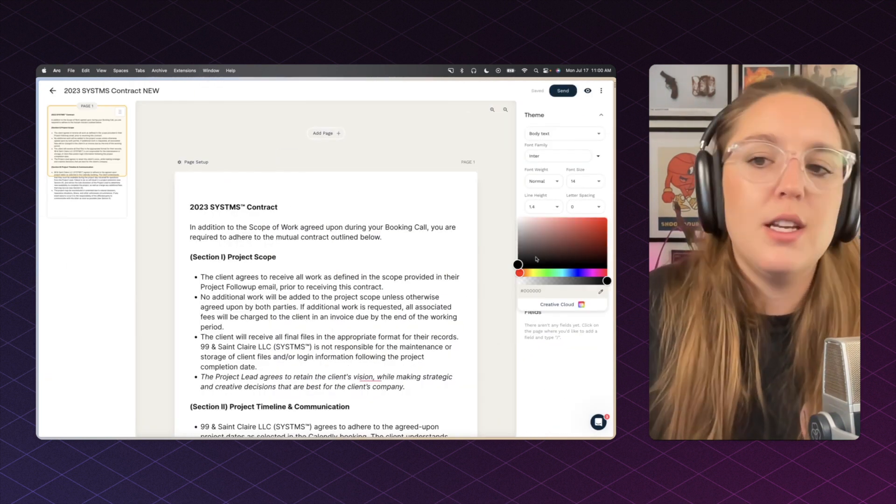
left_click(489, 231)
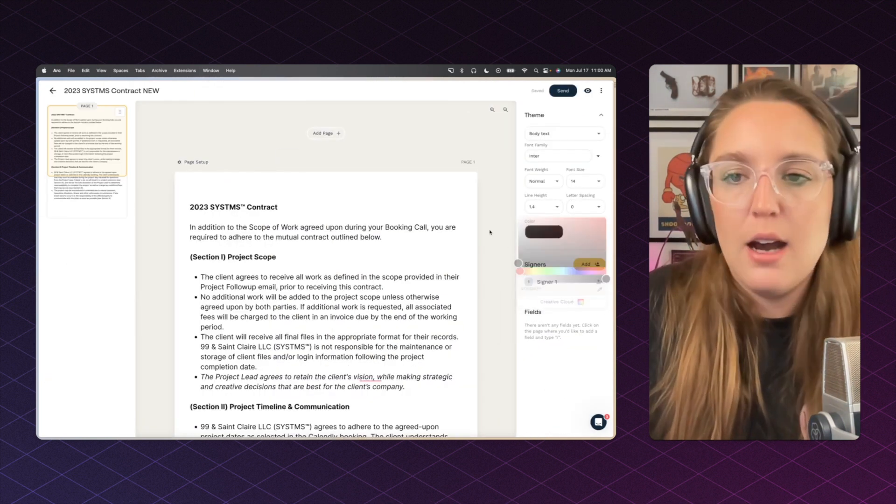
left_click(191, 162)
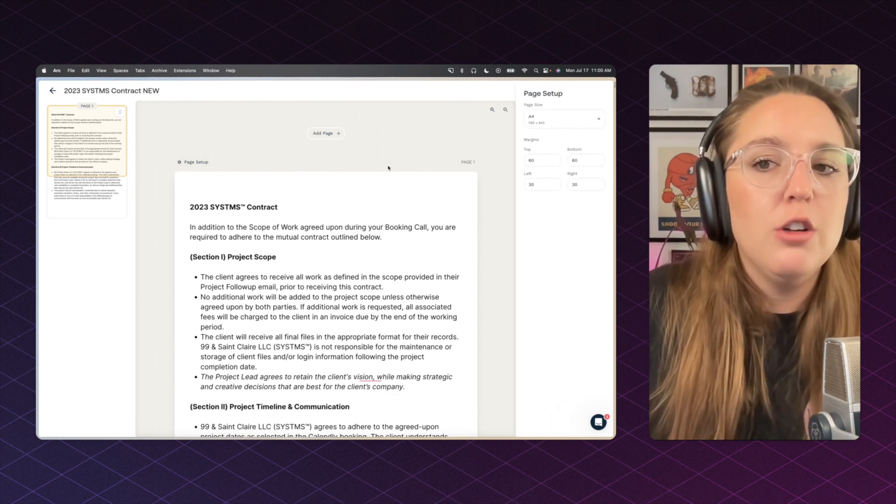
left_click(546, 118)
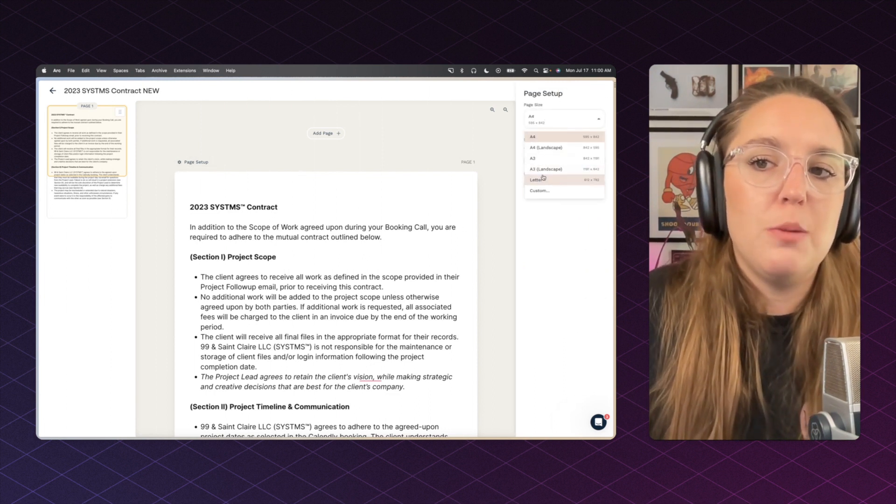
left_click(487, 221)
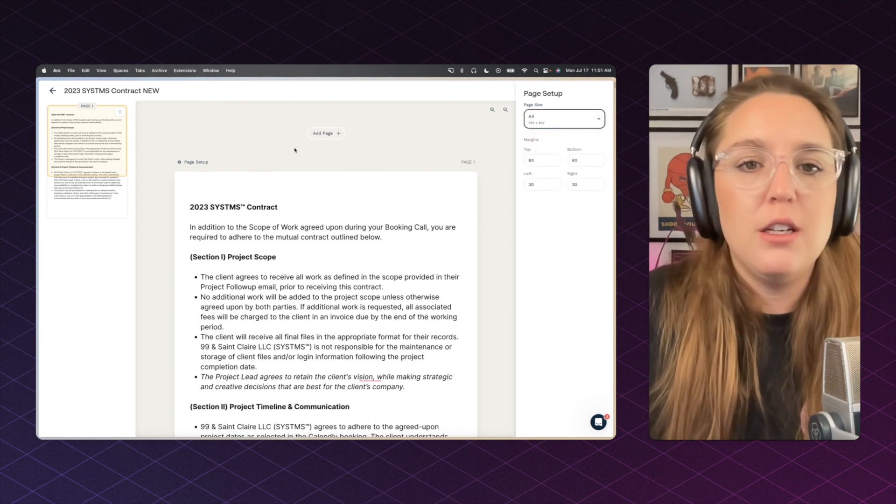
left_click(443, 159)
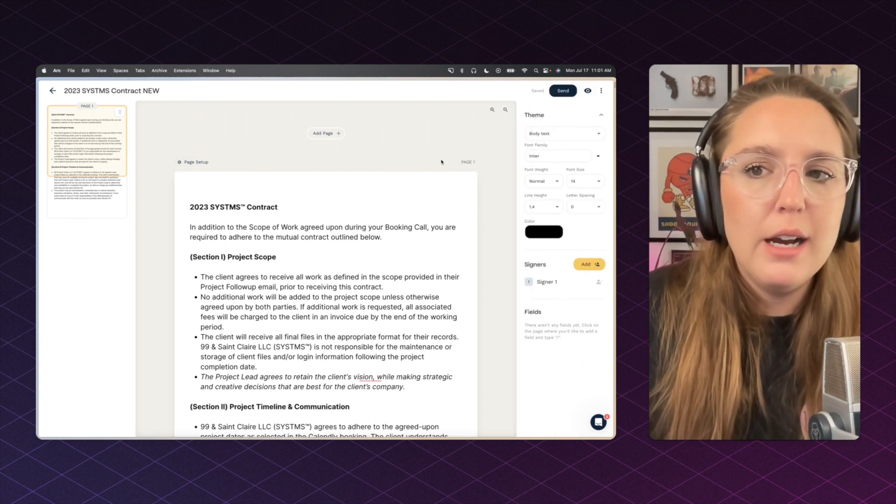
left_click(546, 118)
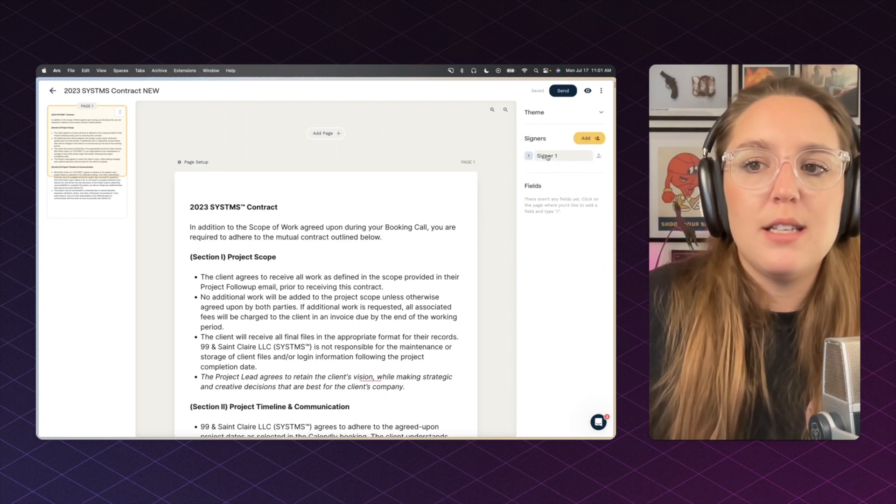
left_click(570, 165)
left_click(433, 160)
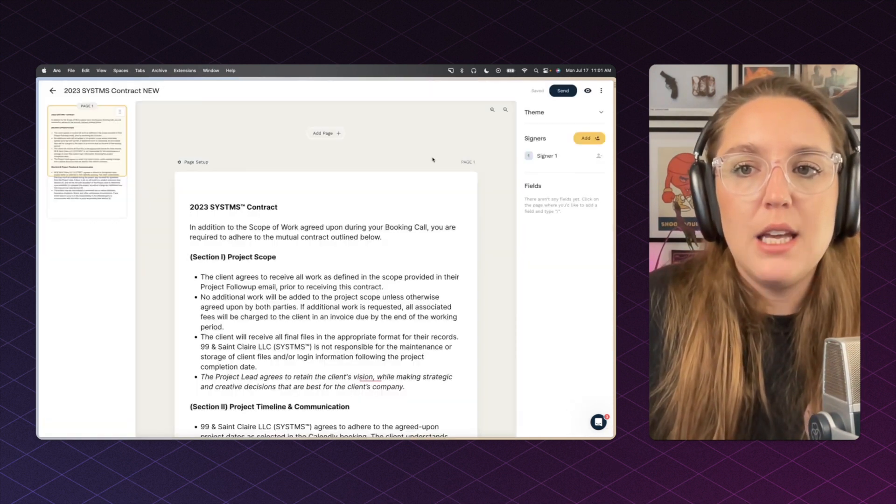
scroll(327, 280, "down", 5)
Step: Insert a Text field assigned to Signer 1 on the last line of page 1
left_click(287, 308)
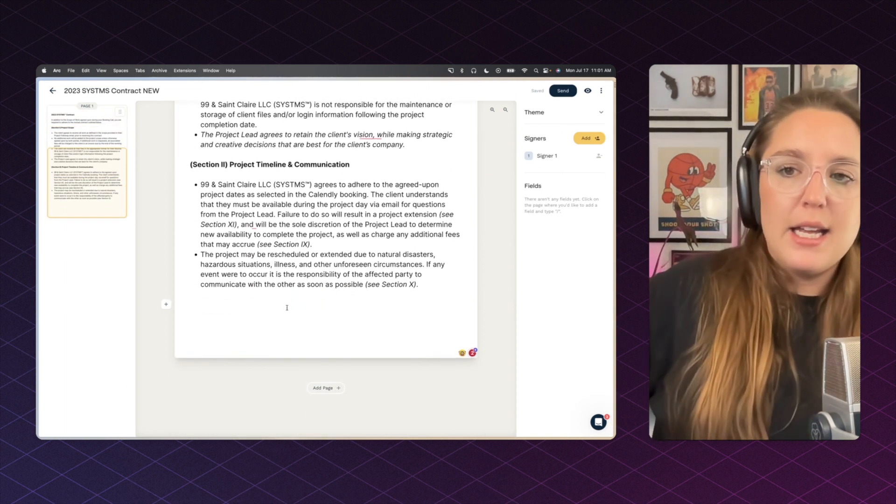
type("/")
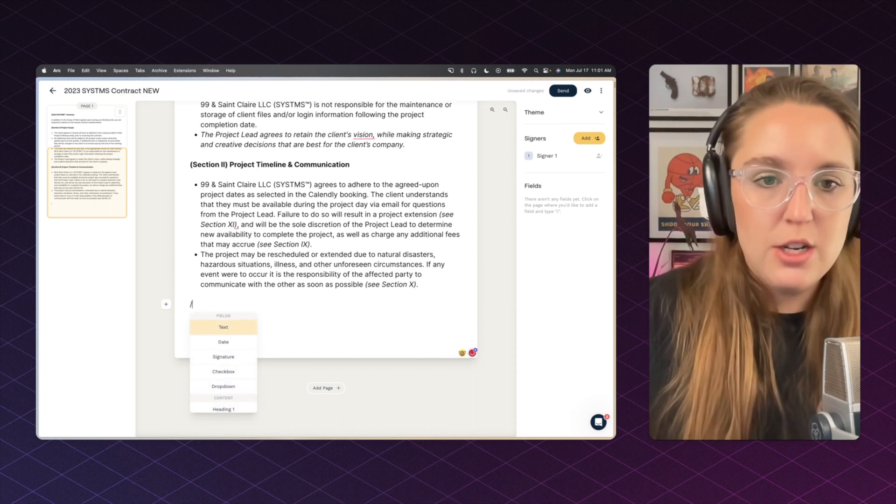
left_click(219, 332)
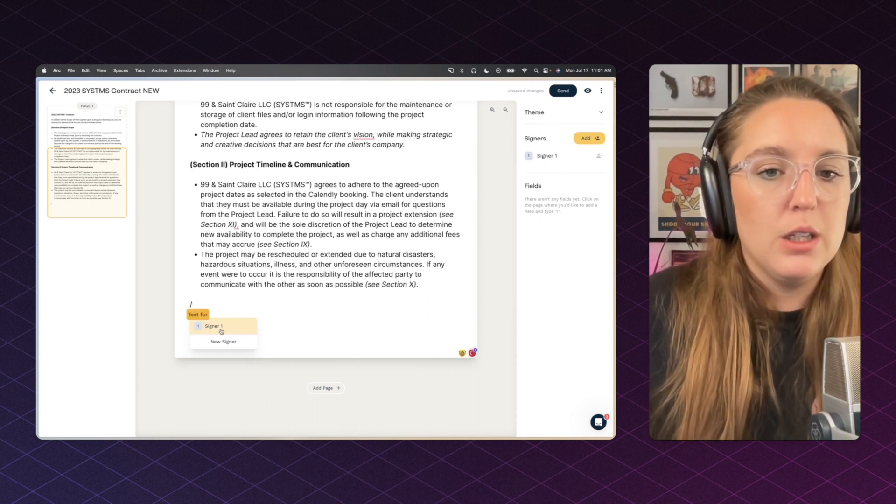
left_click(221, 328)
key("Return")
Step: Add a Signature field for Signer 1 below the text field using /sign
type("/sign")
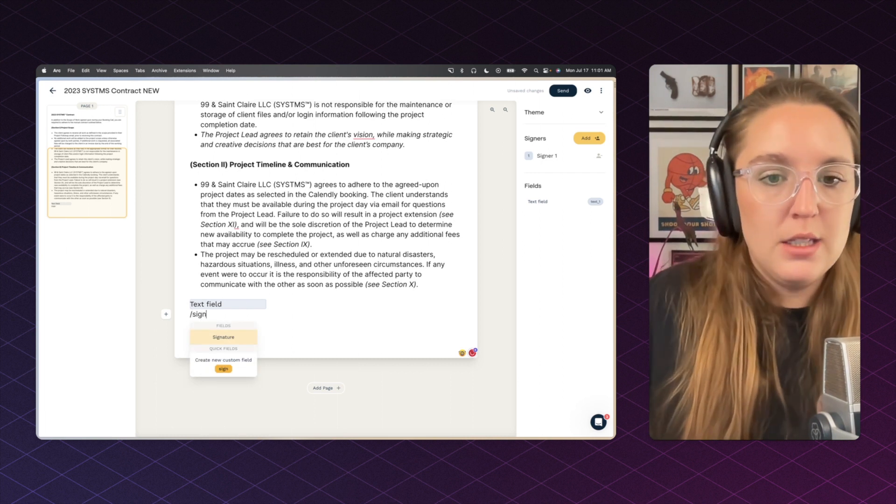
left_click(226, 340)
left_click(235, 336)
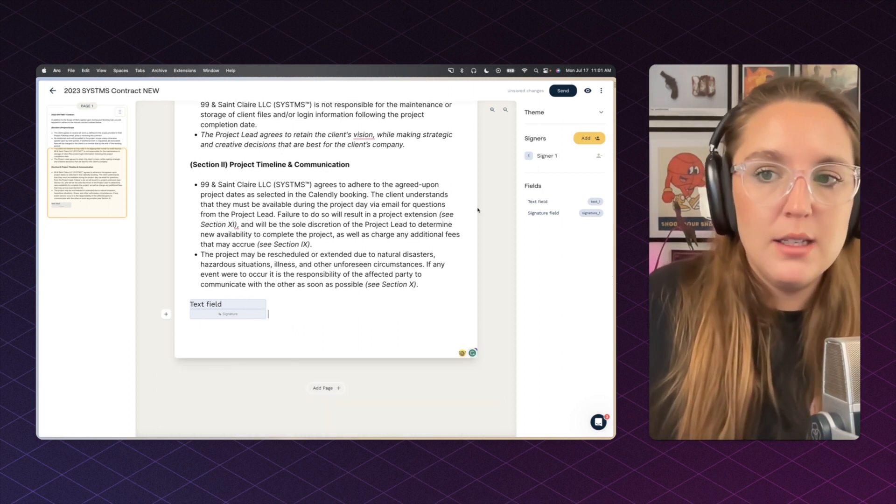
left_click(547, 155)
Step: Name Signer 1 SYSTMS™ and enter the signer's e-mail address in their details
left_click(534, 122)
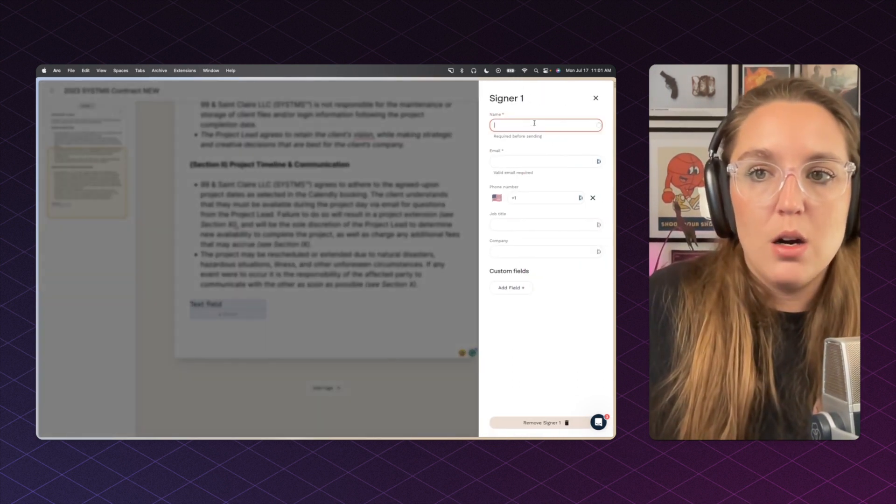
type("SYSTMS")
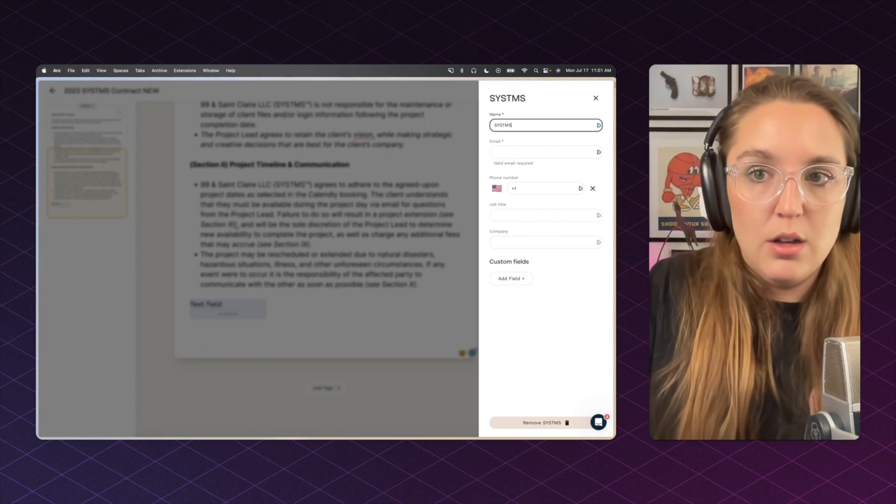
type("™")
left_click(545, 152)
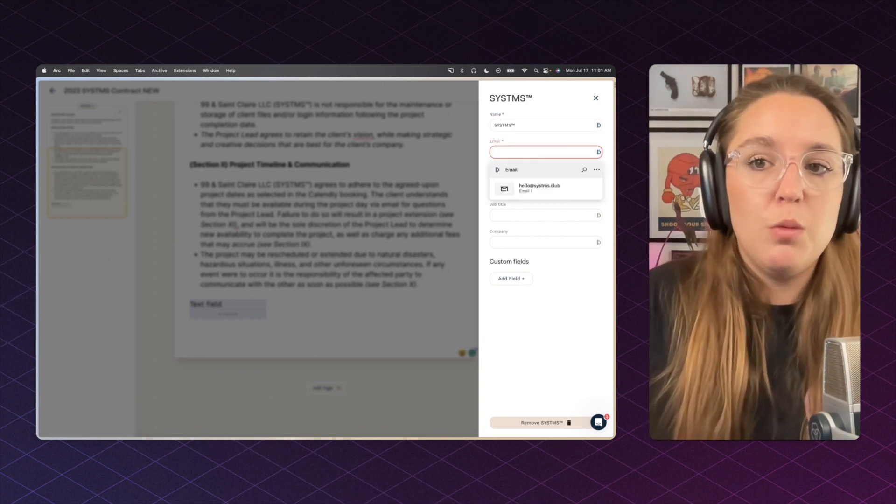
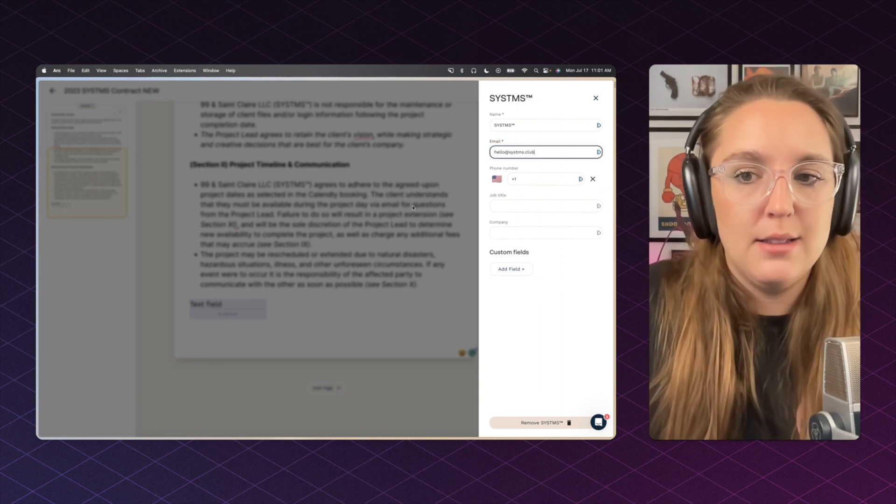
left_click(413, 208)
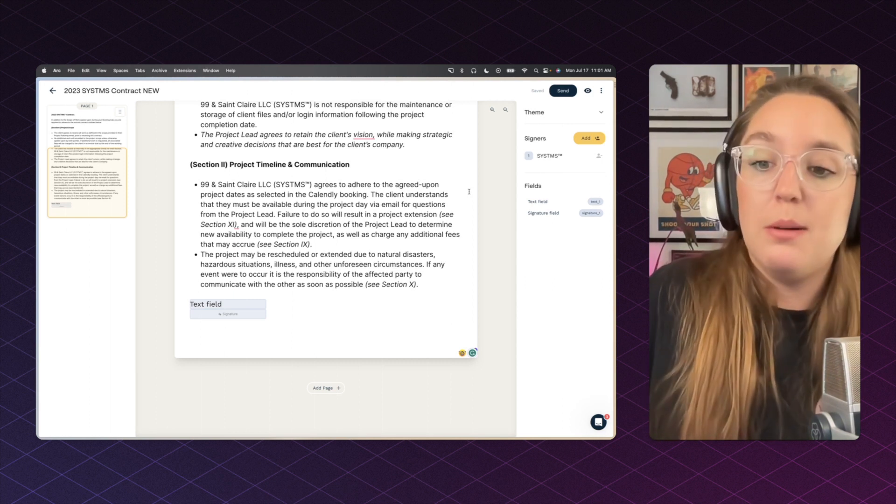
Step: Preview the contract as the signer, fill its text field with a test name, and bring up signature entry
left_click(587, 91)
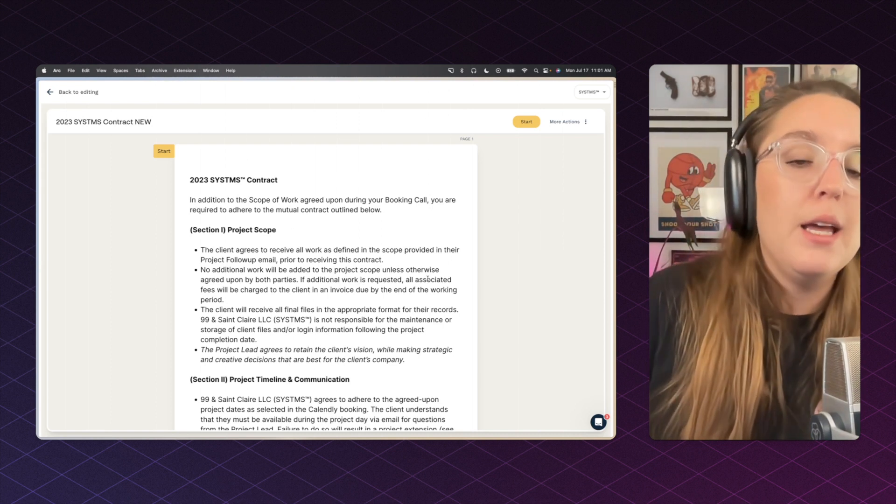
scroll(428, 279, "down", 1)
scroll(428, 279, "up", 1)
left_click(528, 122)
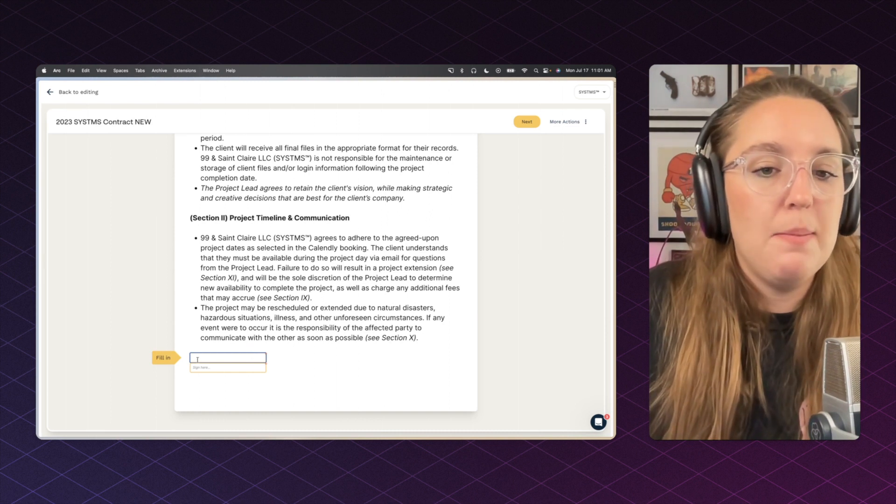
type("Sara Test")
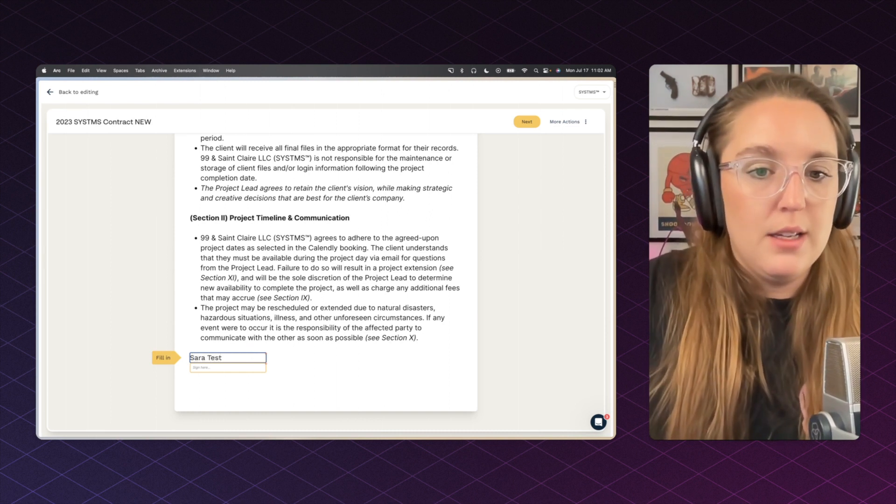
left_click(204, 367)
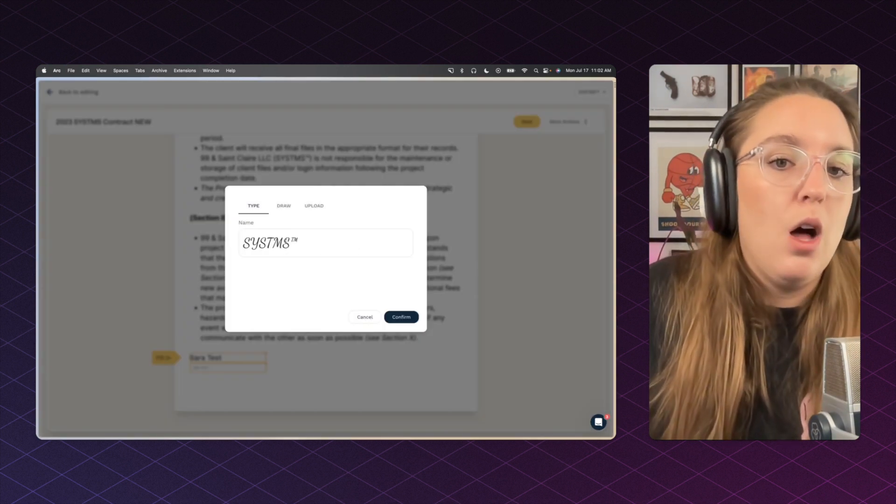
Step: Try typed, drawn and uploaded signature options, then cancel without signing
left_click(290, 206)
left_click(255, 206)
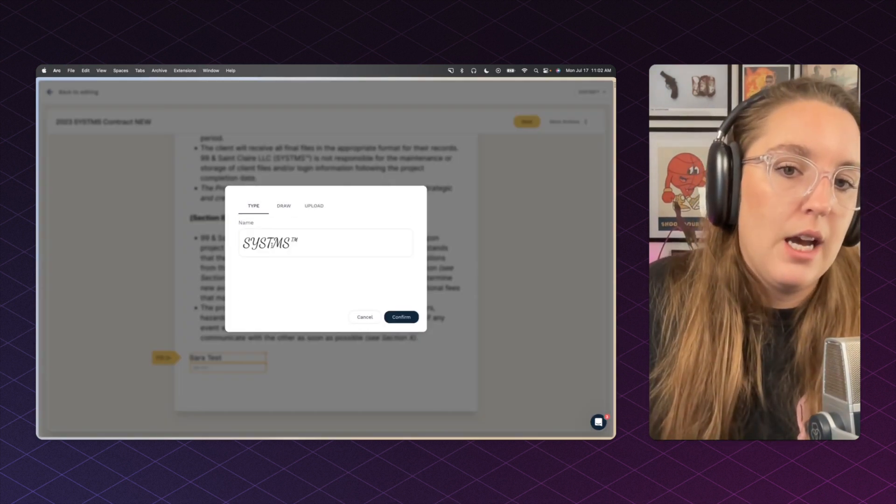
left_click(276, 209)
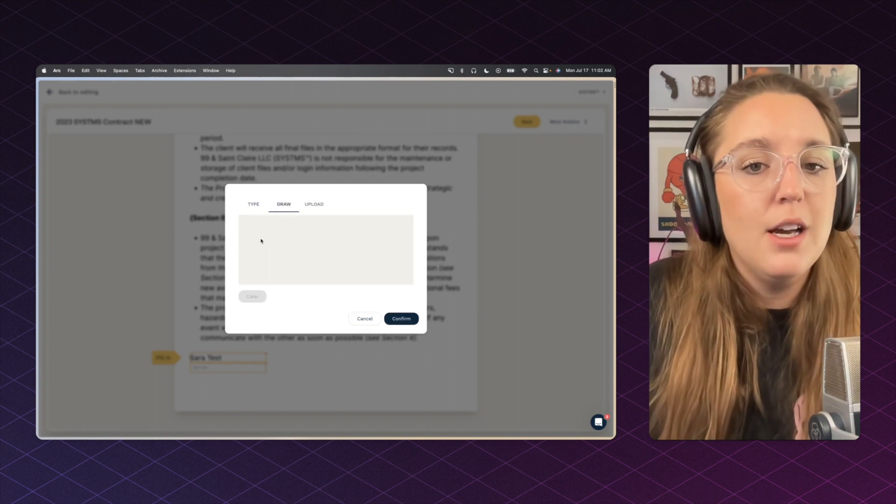
left_click_drag(260, 240, 396, 276)
left_click(314, 212)
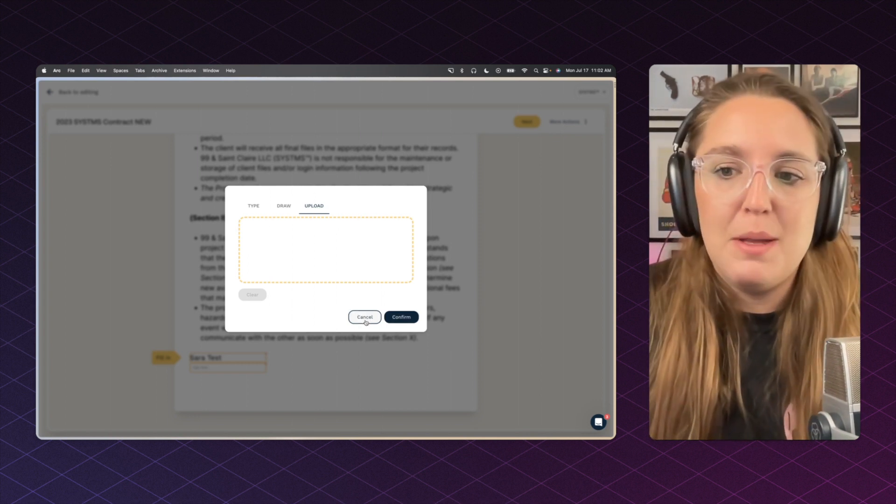
left_click(366, 318)
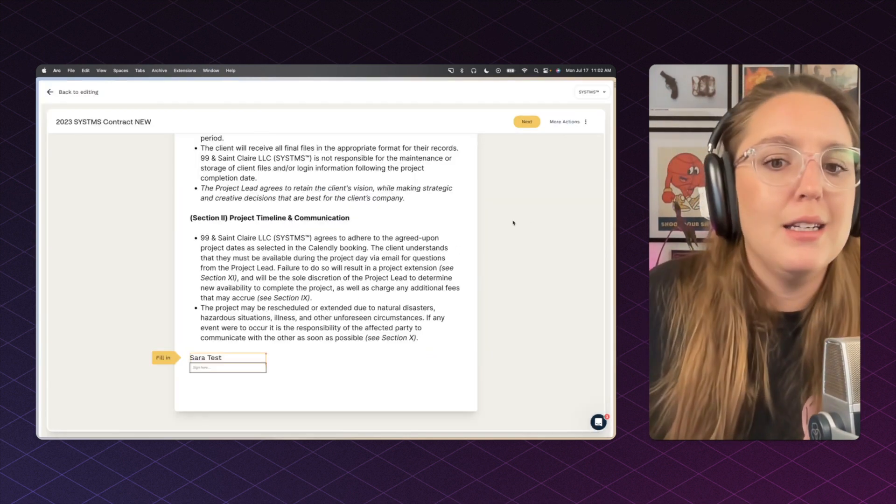
Step: Leave the signing preview and start sending 2023 SYSTMS Contract NEW
left_click(50, 91)
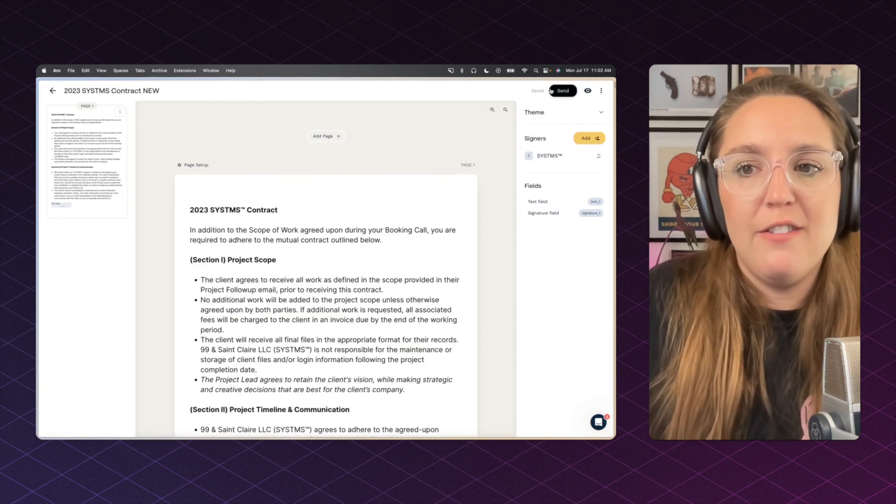
left_click(562, 91)
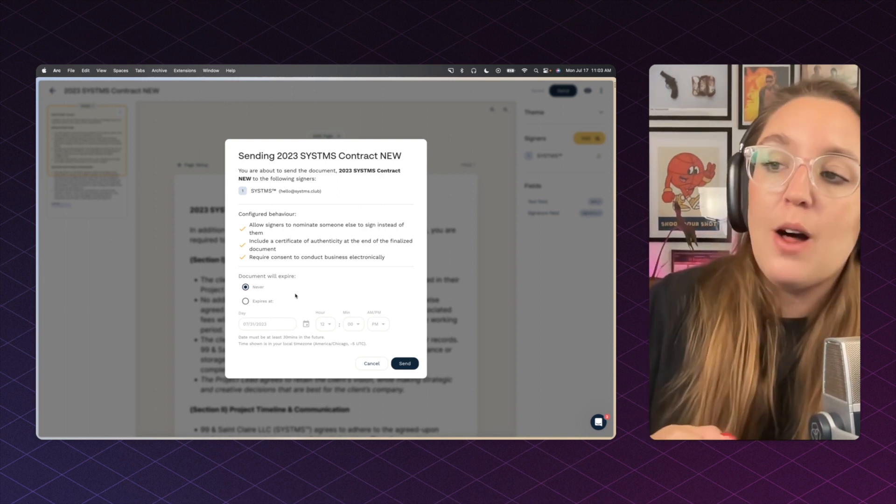
Step: Confirm sending 2023 SYSTMS Contract NEW to signer SYSTMS™
left_click(400, 366)
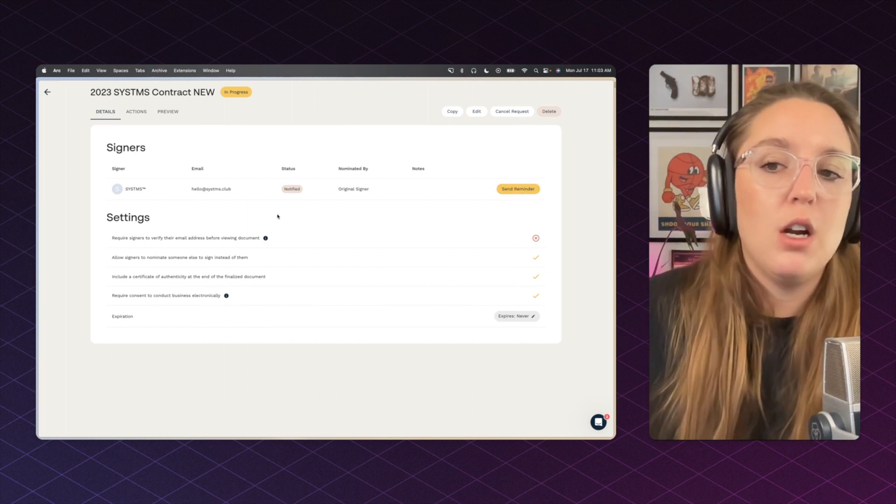
Step: Open the Papersign invitation e-mail in Gmail and go to the contract's signing page
mouse_move(36, 188)
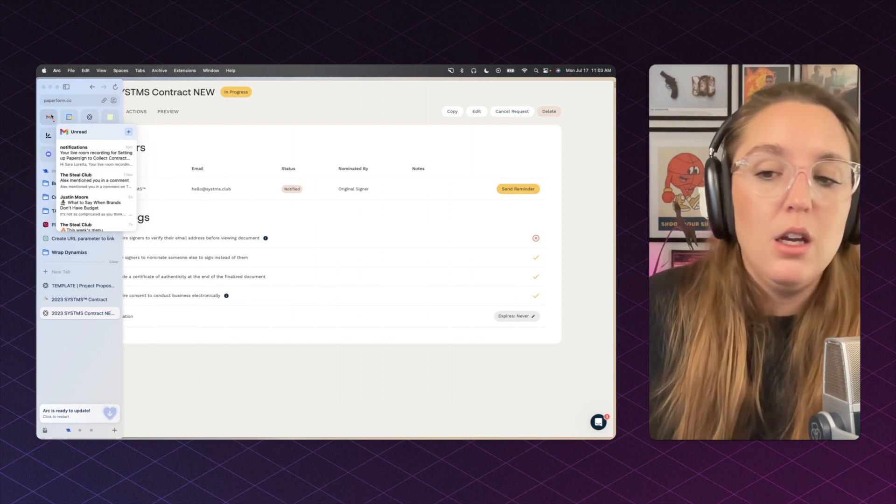
left_click(48, 117)
left_click(299, 155)
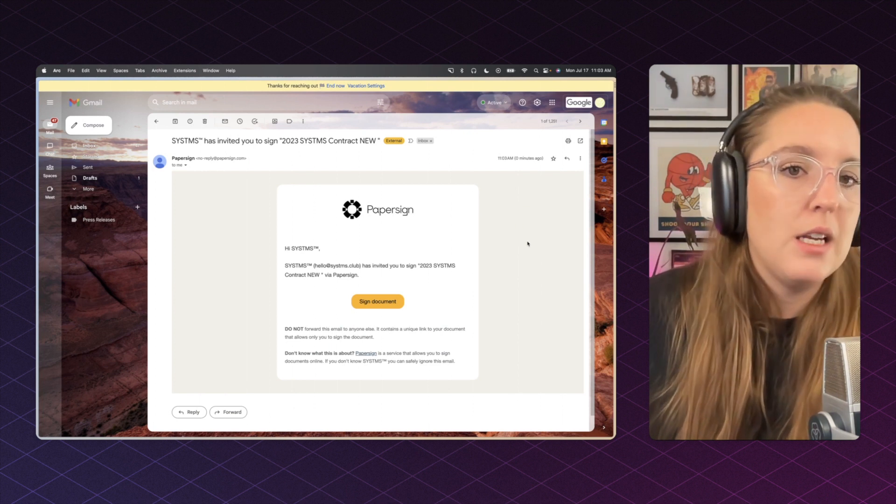
left_click(376, 301)
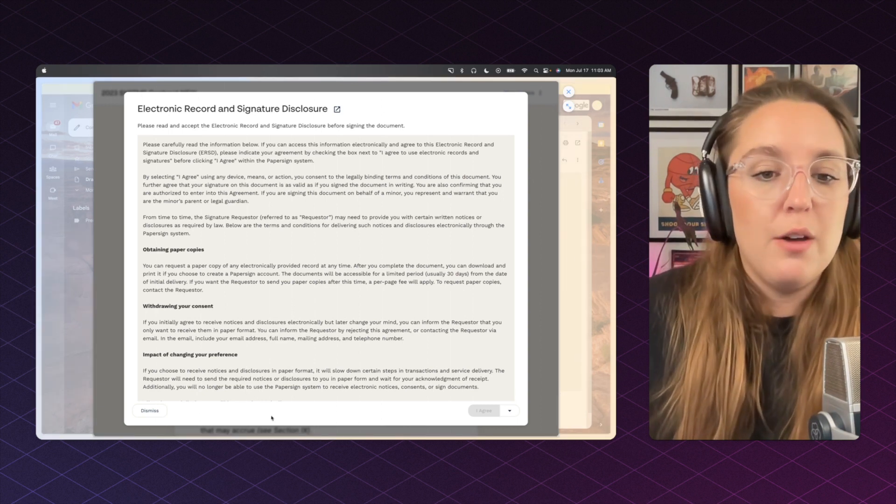
Step: Accept the electronic records disclosure, begin the contract, then close the signing page
scroll(319, 367, "down", 10)
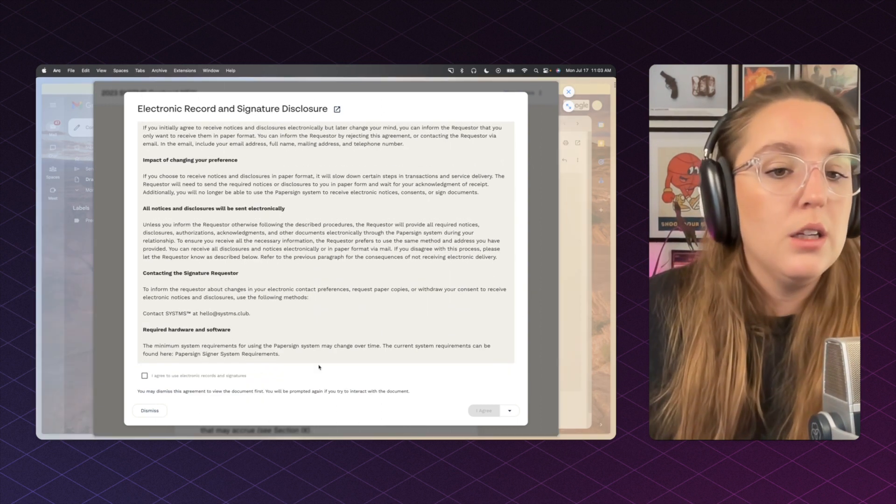
left_click(164, 377)
left_click(477, 412)
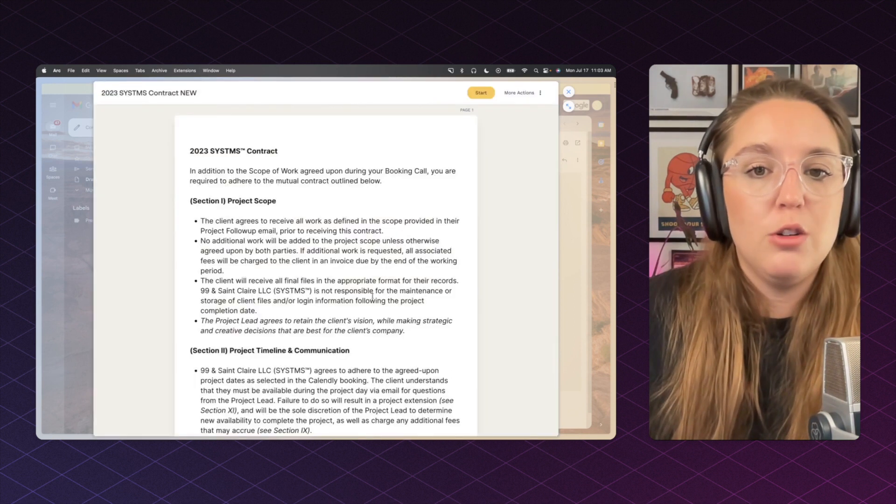
scroll(372, 295, "down", 5)
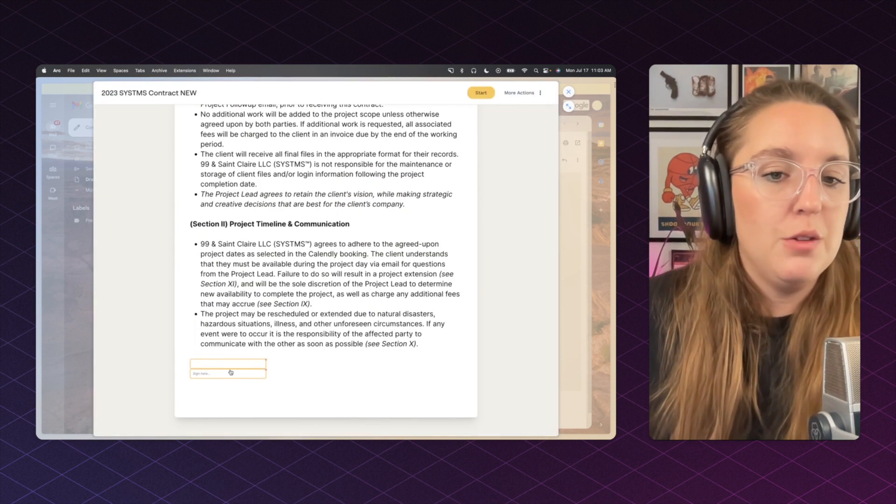
left_click(480, 93)
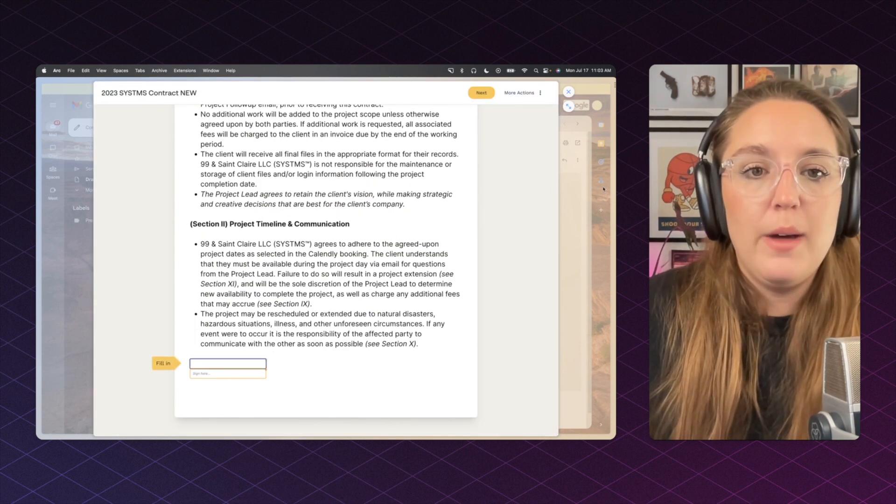
left_click(603, 189)
Step: Switch from Gmail via the contract tab to the TEMPLATE | Project Proposal approval form
mouse_move(38, 214)
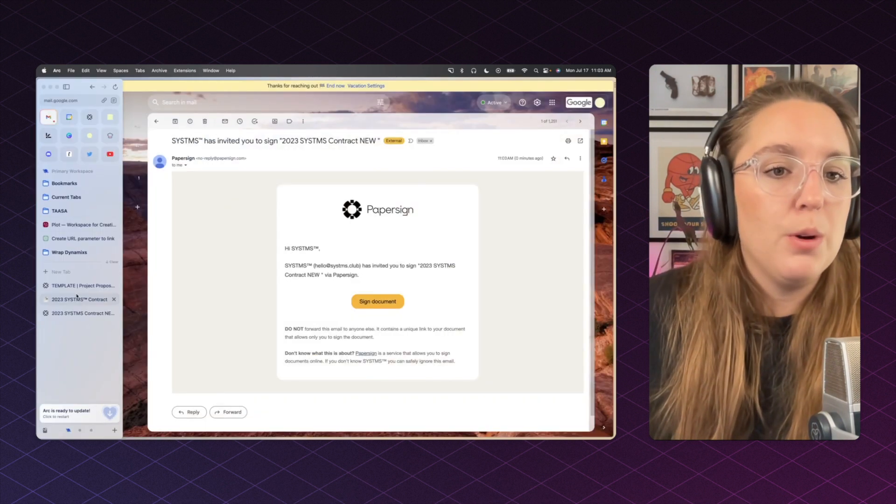
left_click(77, 298)
left_click(78, 286)
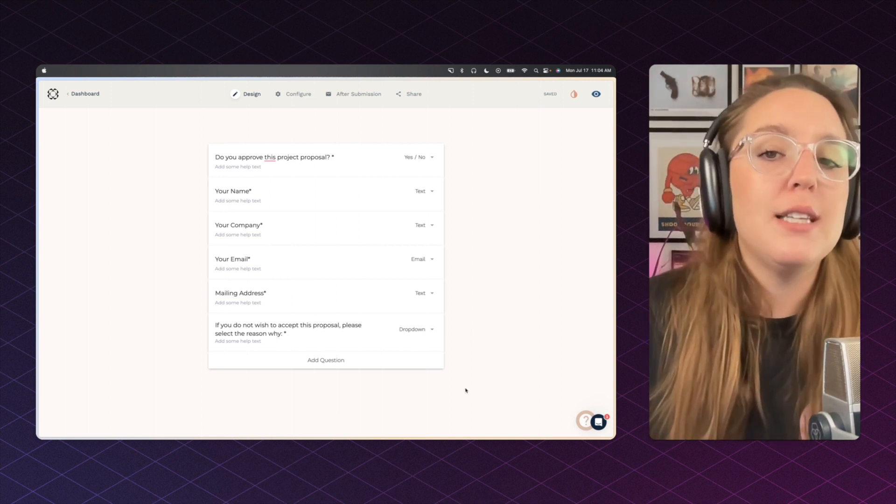
scroll(466, 390, "down", 2)
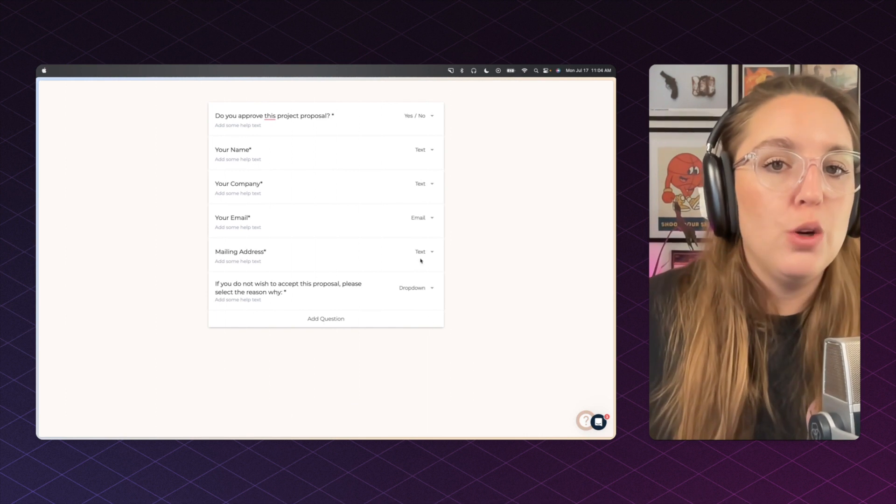
scroll(462, 177, "up", 2)
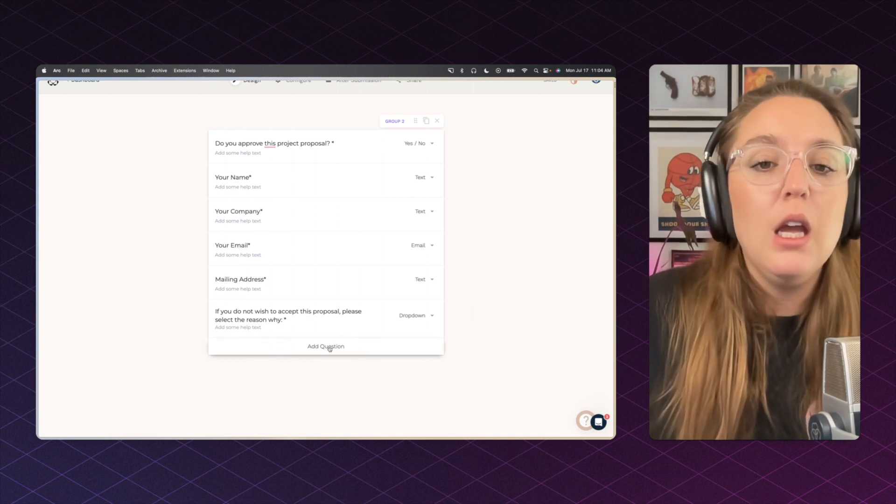
Step: Add a 'Send a document to be signed' integration below the form using /sign and list its documents
left_click(300, 375)
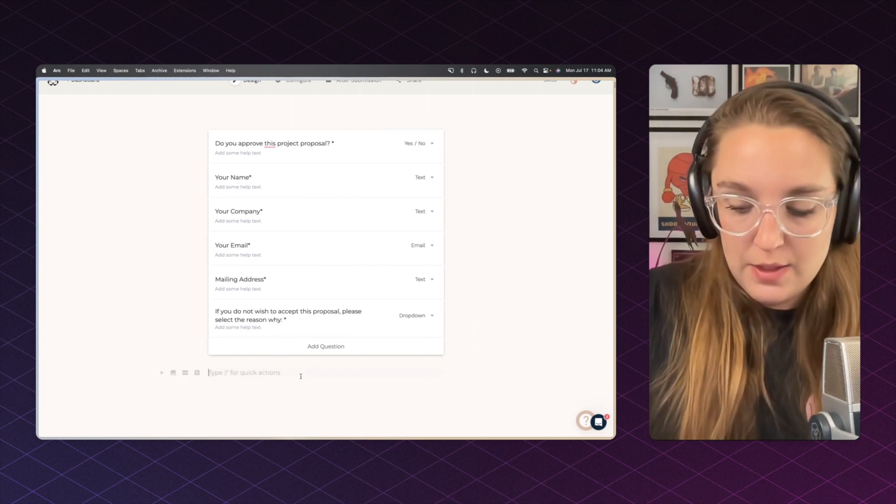
type("/")
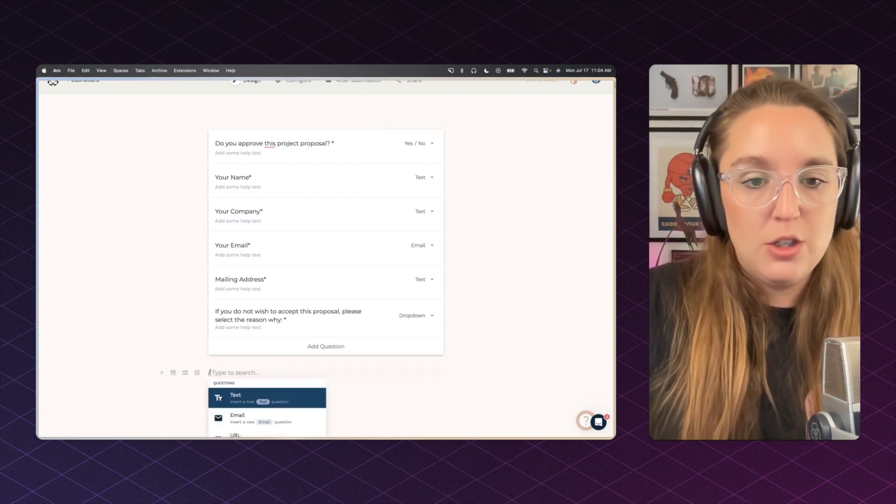
type("sign")
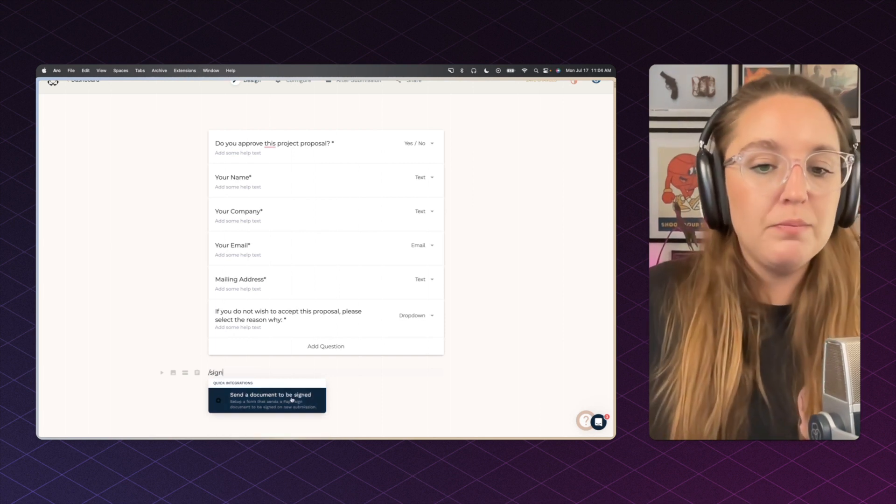
left_click(285, 401)
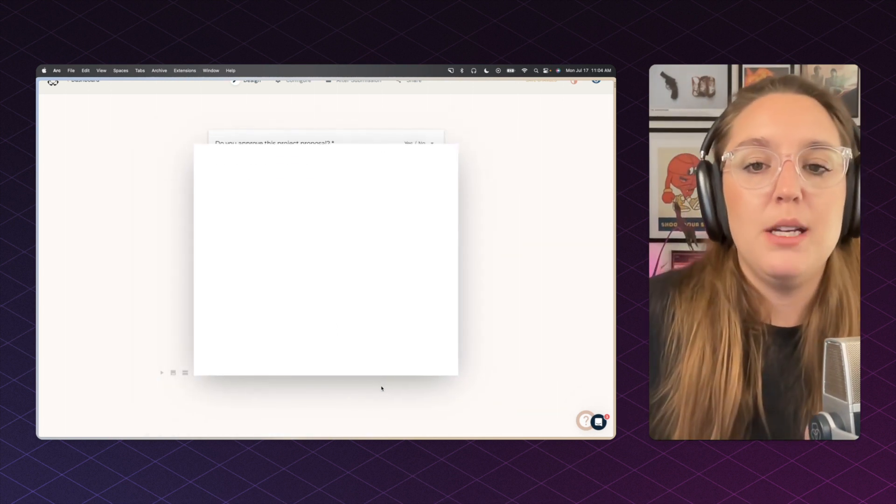
left_click(362, 202)
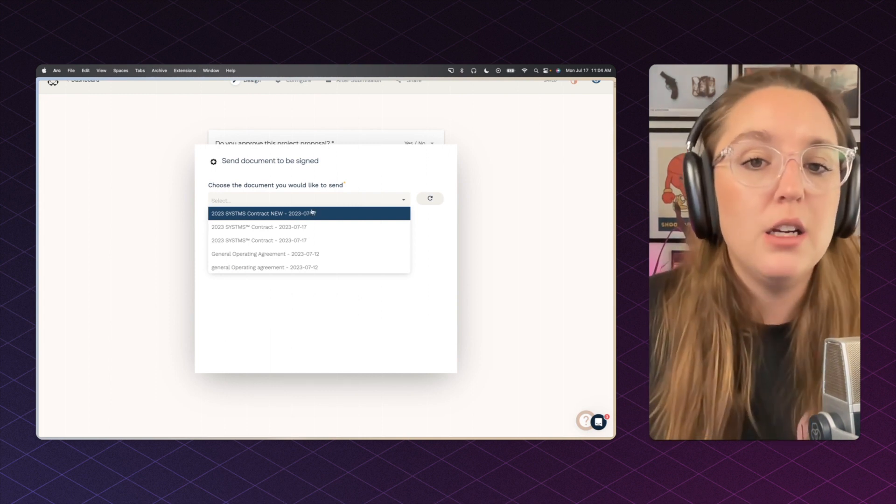
Step: Choose 2023 SYSTMS Contract NEW and exclude the signer Name, Phone, Job title and Company questions
left_click(299, 213)
scroll(391, 220, "down", 2)
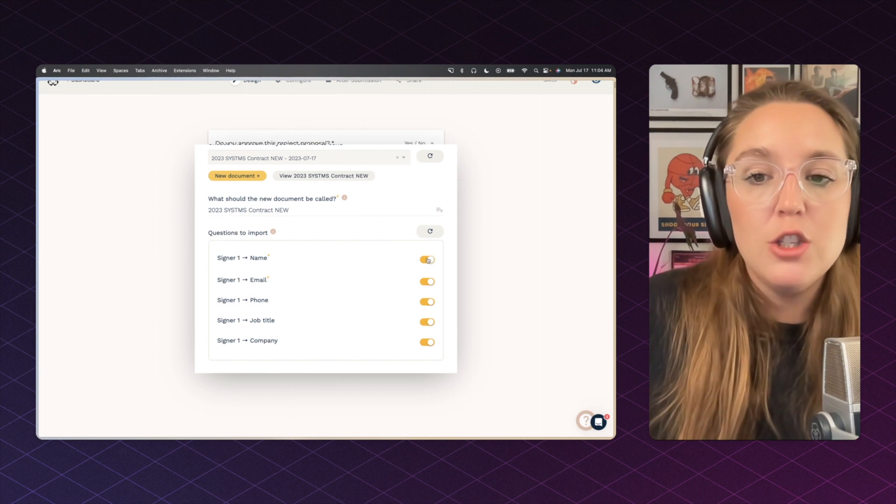
left_click(428, 260)
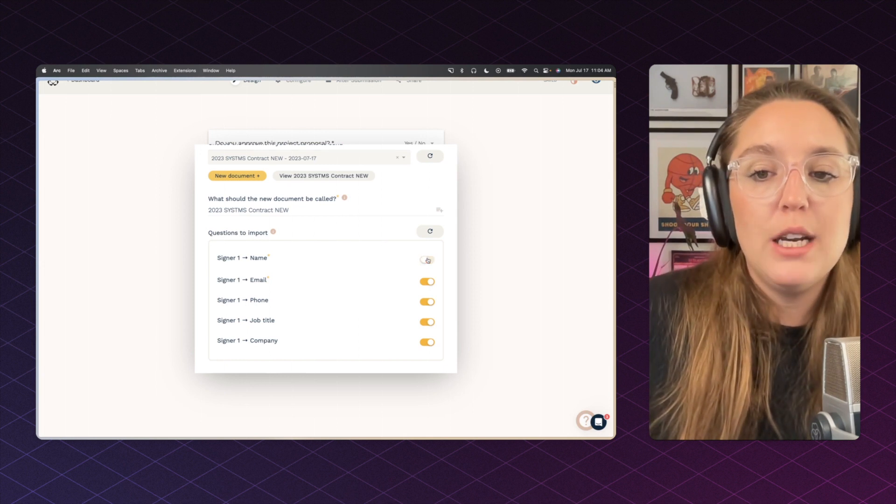
left_click(427, 302)
left_click(427, 322)
left_click(427, 342)
Step: Import the remaining Signer 1 → Email question into the form
scroll(447, 362, "up", 1)
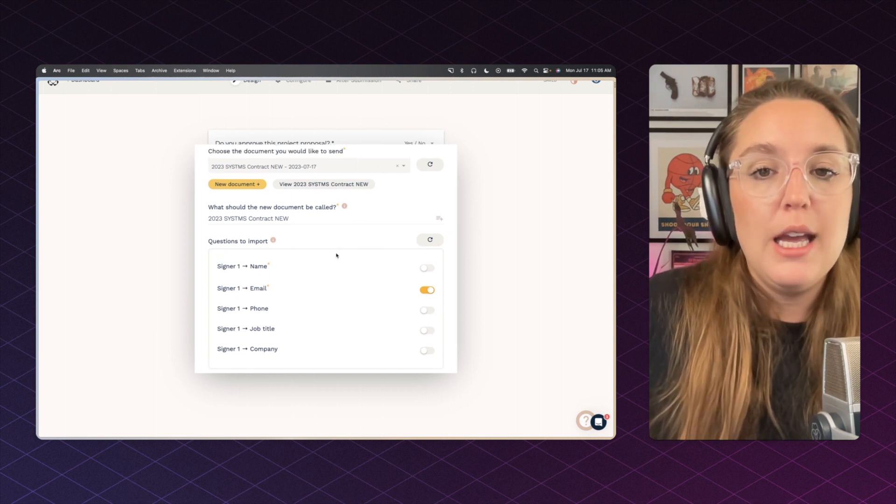
scroll(336, 254, "up", 2)
scroll(326, 268, "down", 3)
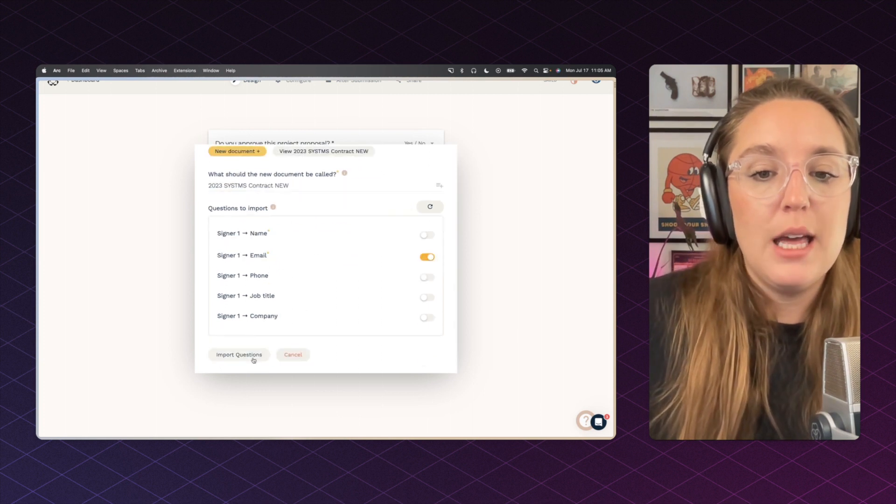
left_click(254, 356)
scroll(300, 362, "down", 1)
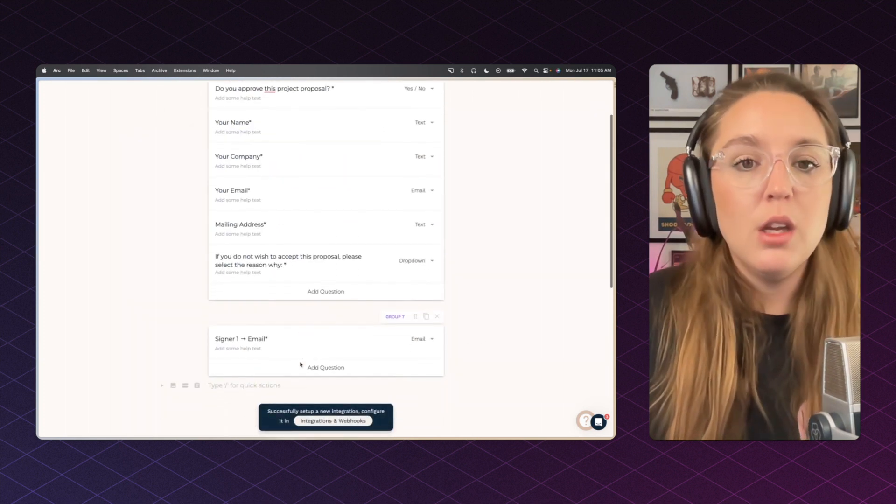
Step: Rename the imported Signer 1 → Email question to 'Your Email'
triple_click(262, 339)
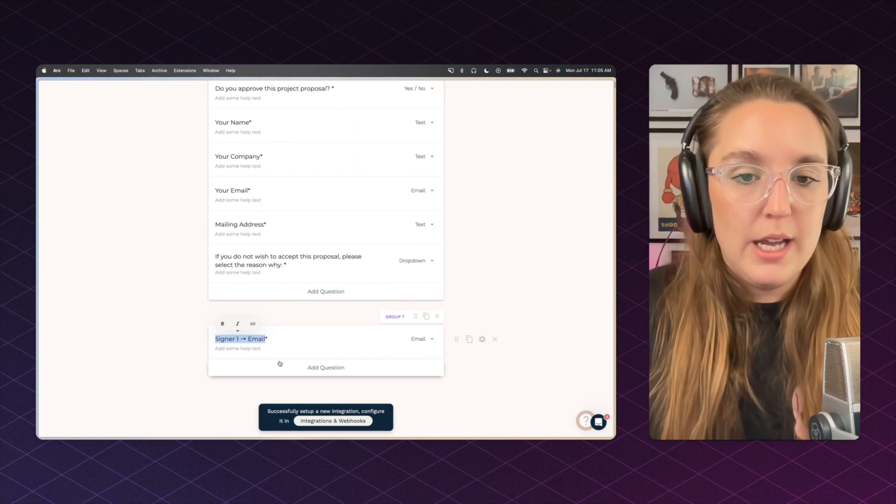
type("Your Email")
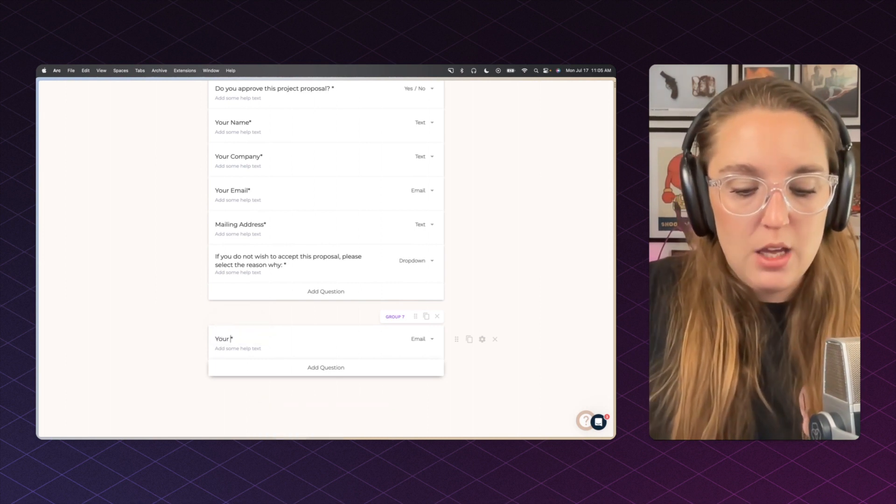
key("BackSpace")
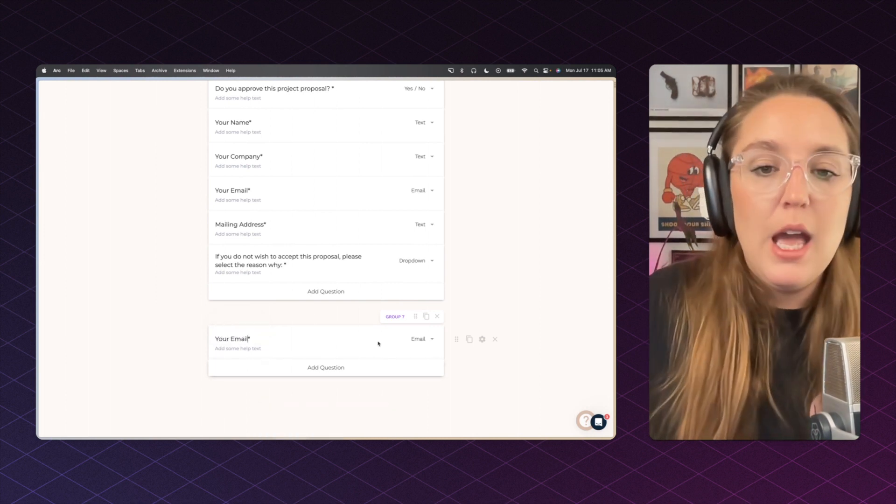
left_click(484, 309)
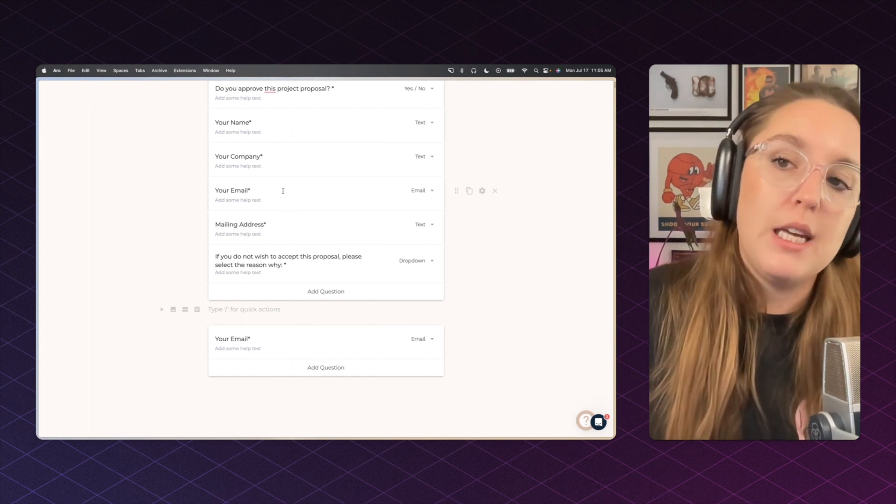
Step: Delete the original Your Email question and move the new one between Your Company and Mailing Address
scroll(328, 201, "up", 1)
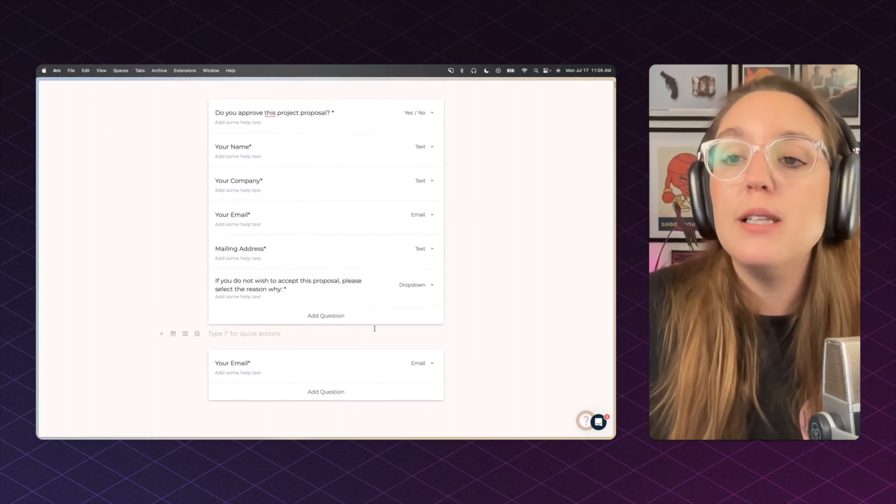
left_click(493, 216)
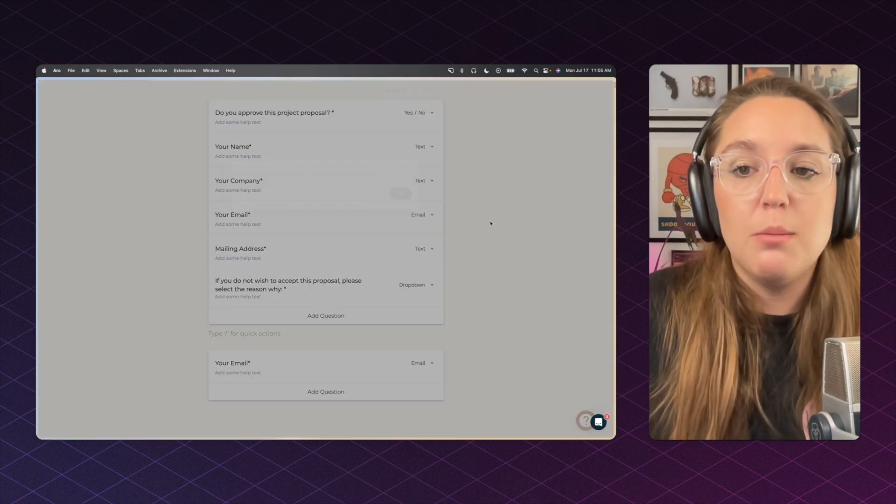
left_click(408, 187)
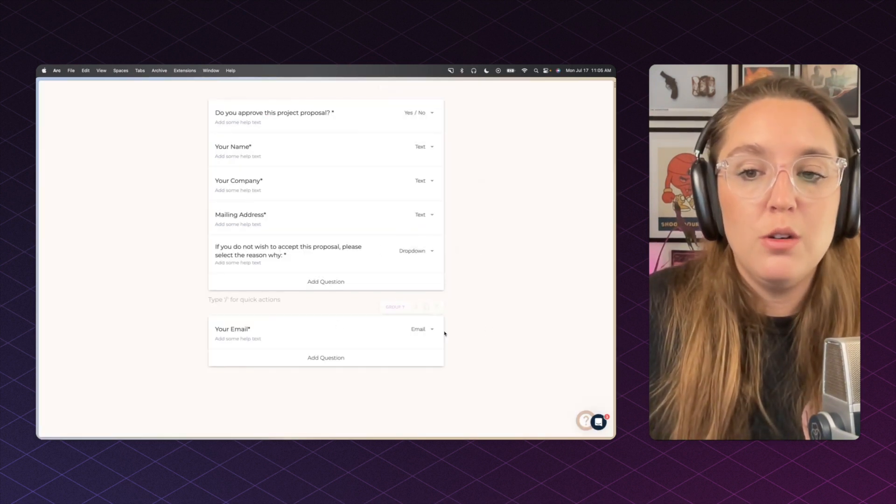
left_click_drag(457, 328, 386, 204)
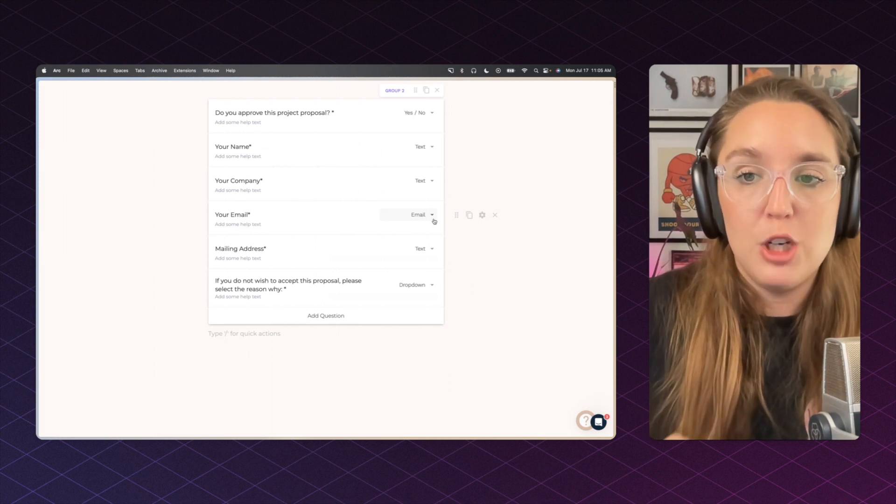
Step: Add visibility logic to Your Email: show only when 'Do you approve this project proposal?' is Yes
left_click(481, 215)
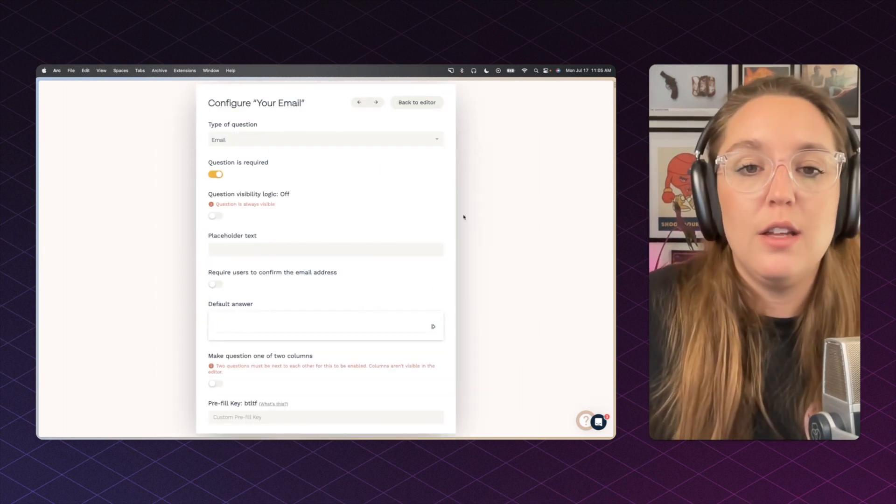
left_click(214, 217)
left_click(262, 238)
left_click(308, 250)
left_click(359, 239)
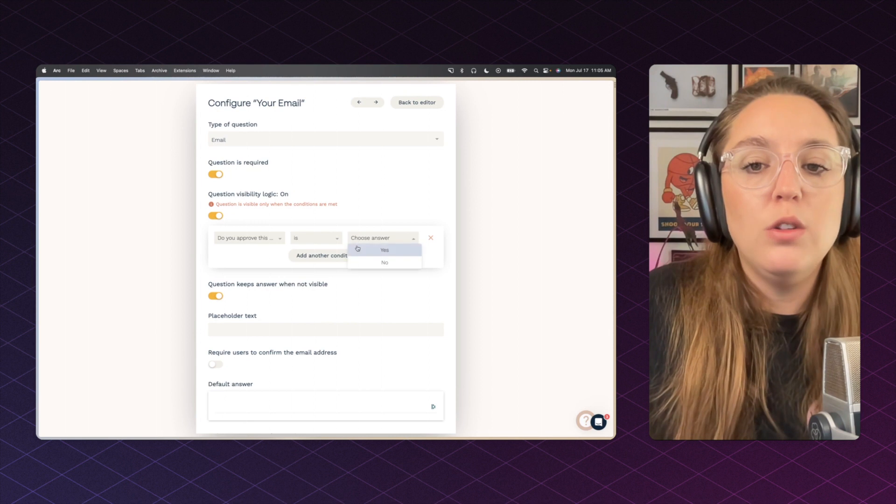
left_click(359, 250)
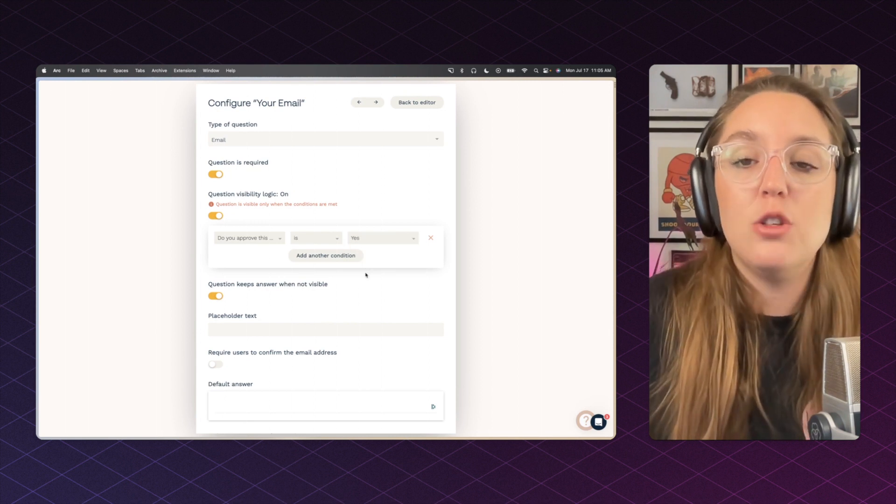
left_click(483, 259)
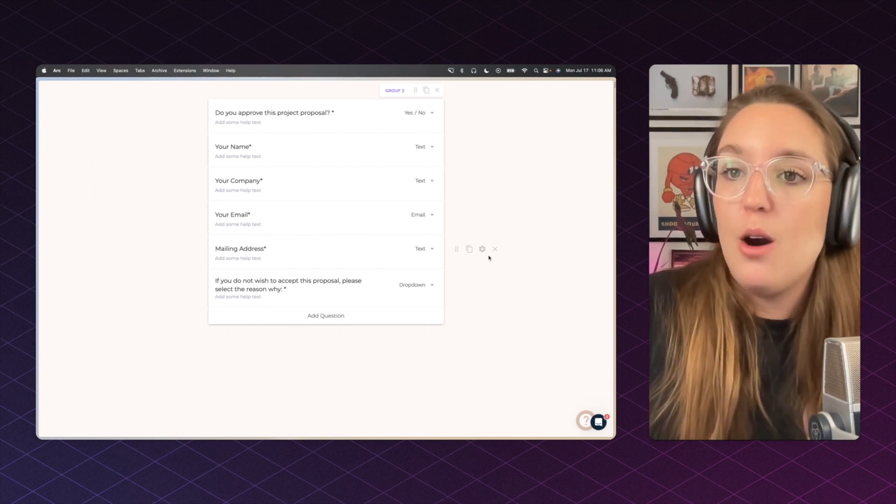
scroll(517, 252, "up", 2)
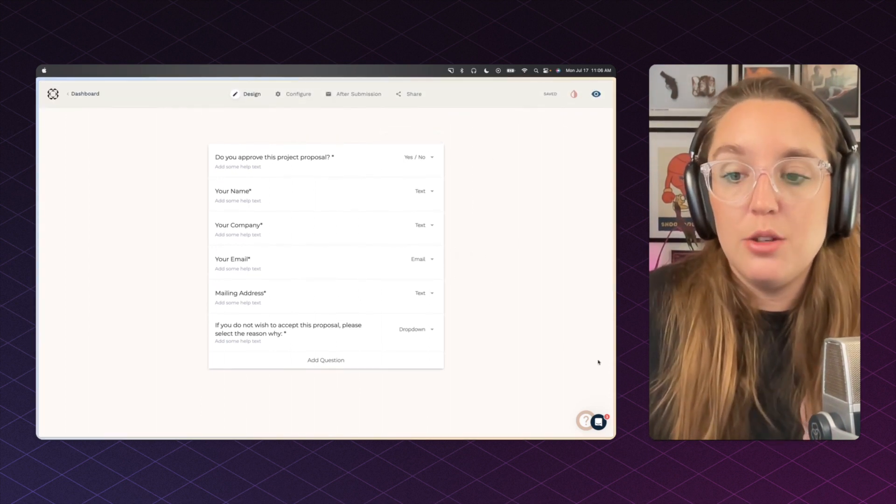
Step: Preview the form, check the NO branch's rejection reasons, then answer YES
left_click(595, 94)
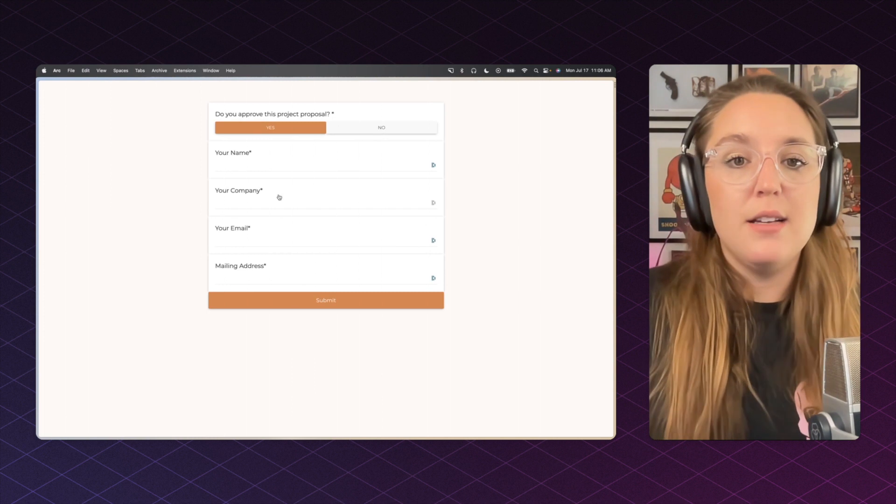
left_click(373, 131)
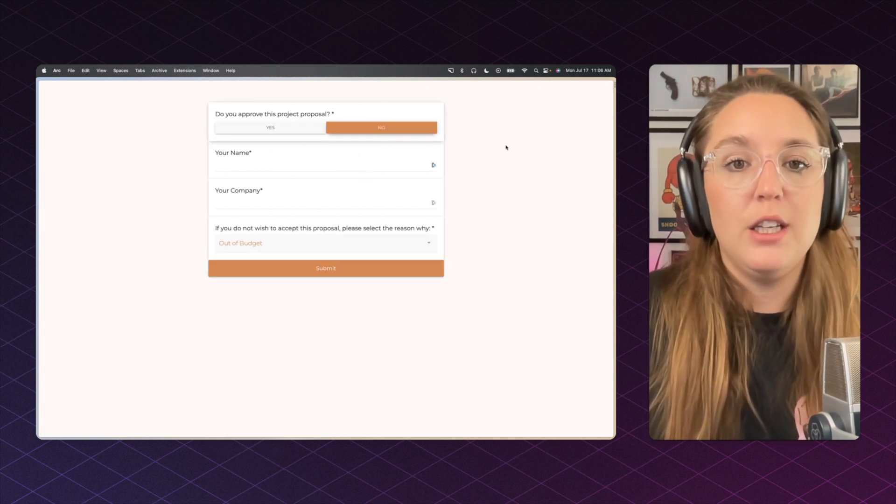
left_click(286, 245)
left_click(401, 220)
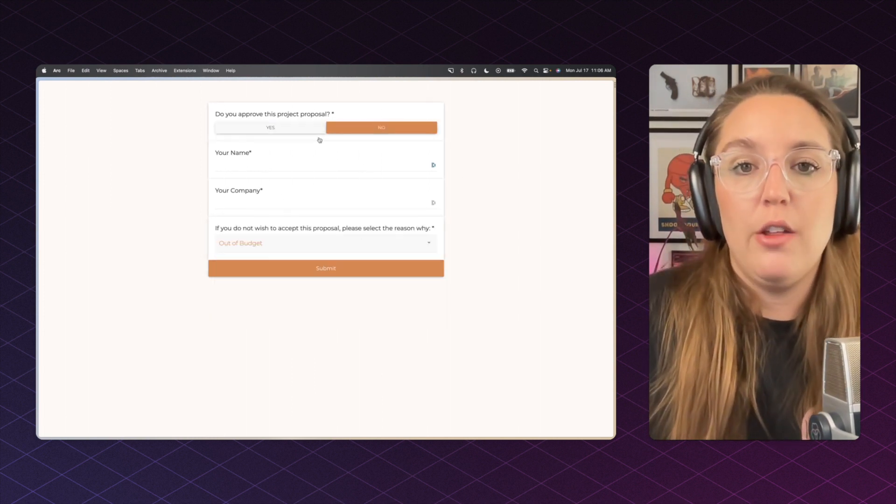
left_click(299, 129)
Step: Enter a test name and a test company name, correcting the company's final letter to uppercase
left_click(298, 163)
type("S")
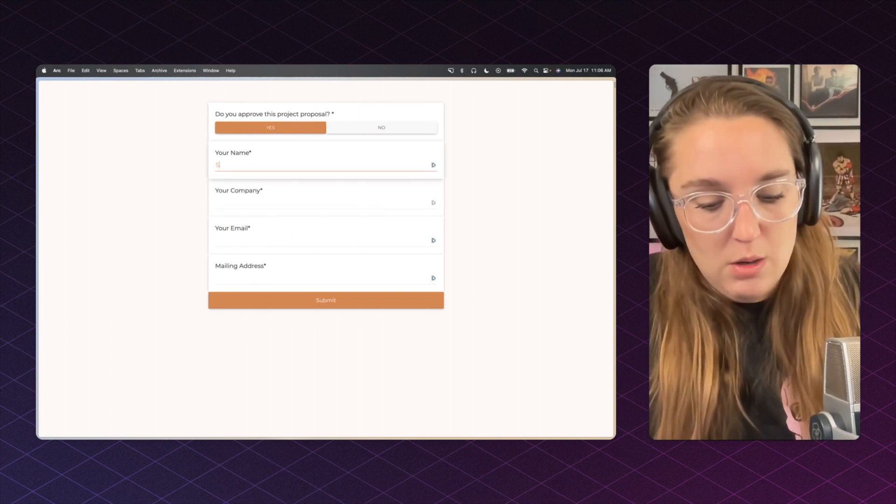
type("ara TEST")
key("Tab")
type("Sara TESt")
key("Tab")
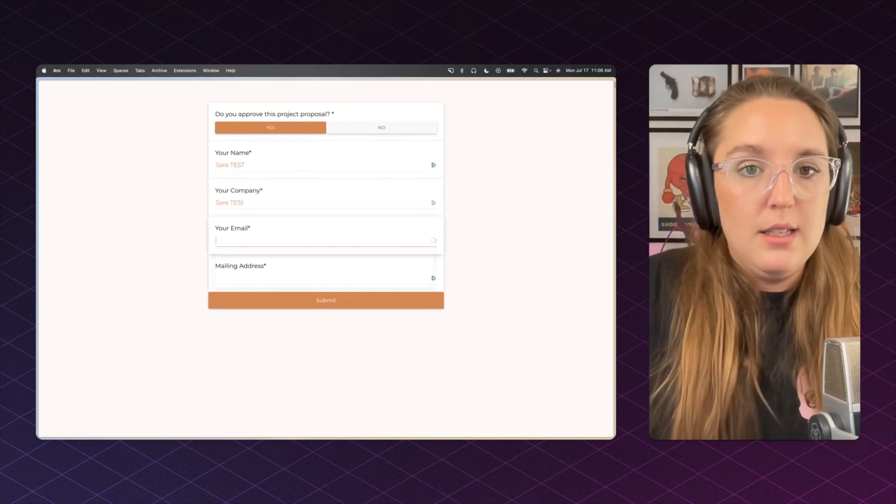
key("shift+Tab")
key("Right")
key("BackSpace")
type("T")
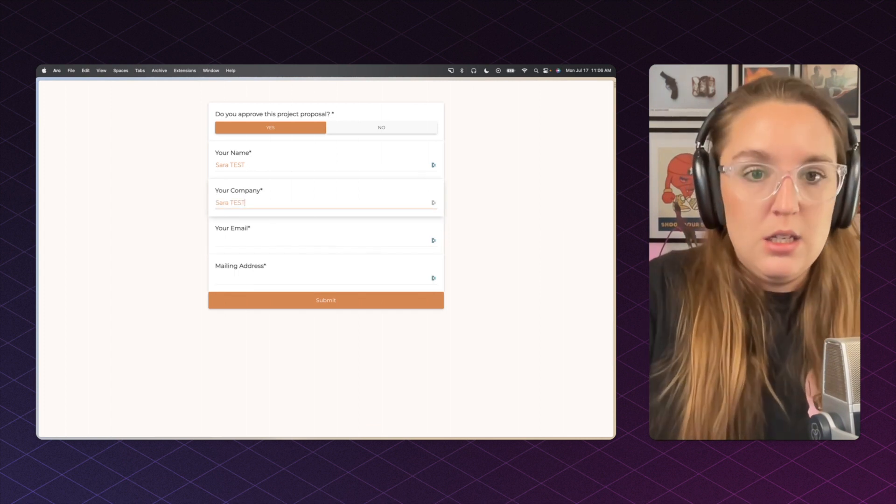
Step: Fill in a test e-mail address and the mailing address 'Austin, TX'
key("Tab")
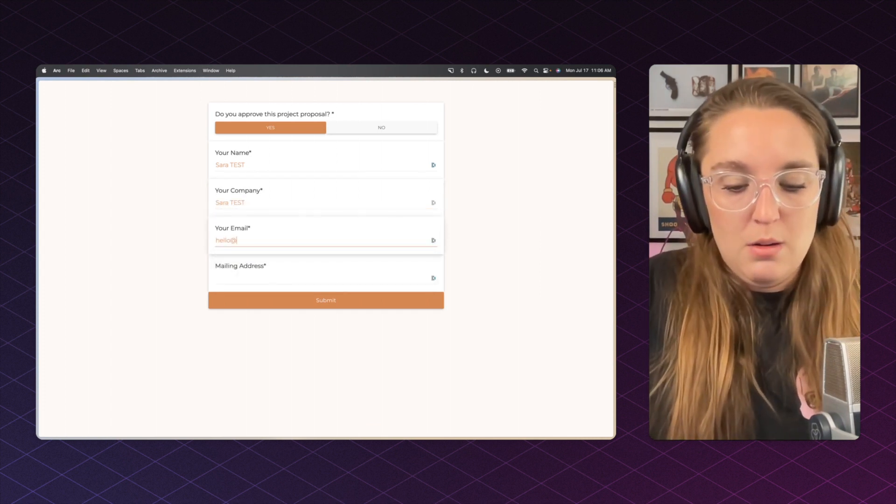
key("Tab")
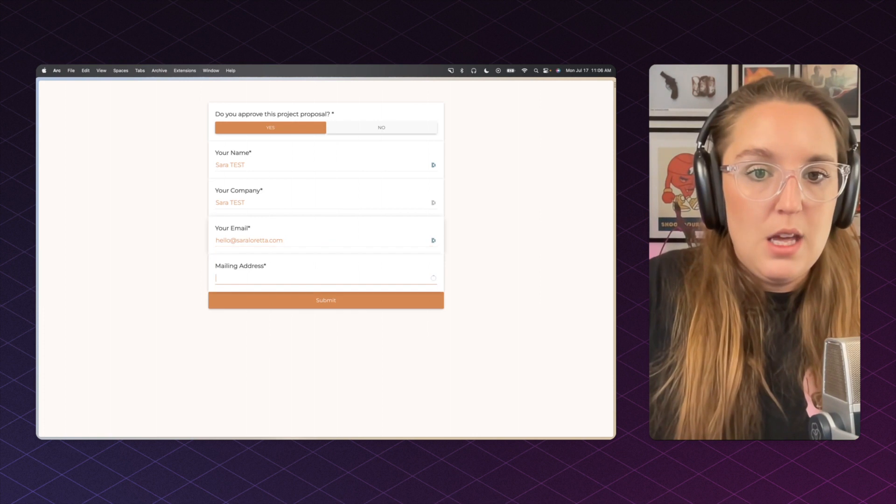
type("Austin, TX")
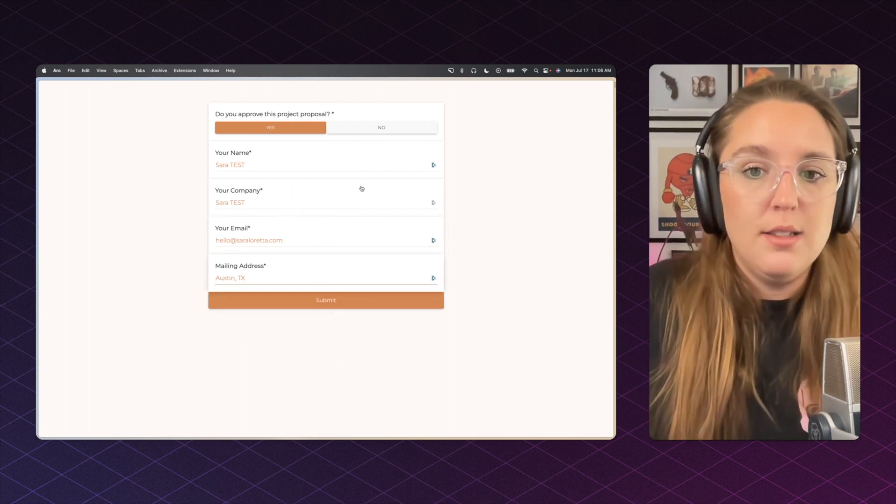
Step: Submit the approval form, open the Papersign invitation, and accept the electronic signature disclosure
left_click(343, 301)
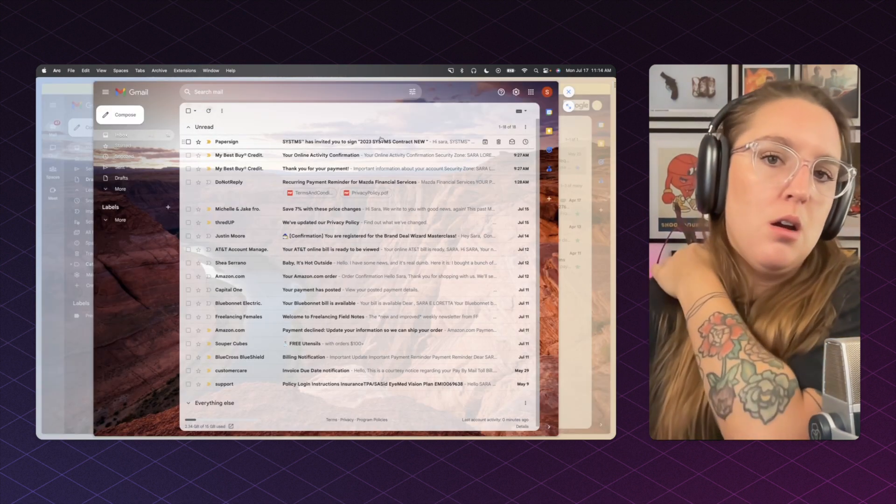
left_click(362, 145)
left_click(372, 289)
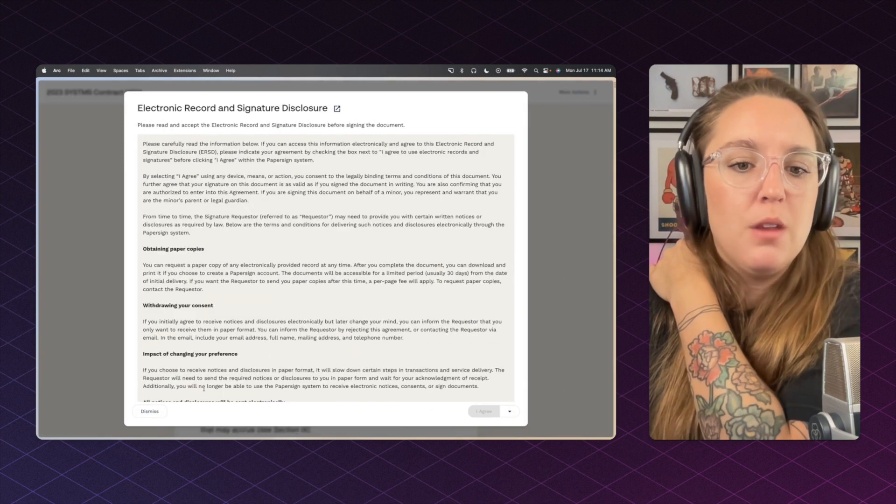
scroll(208, 385, "down", 5)
scroll(208, 385, "down", 2)
left_click(181, 376)
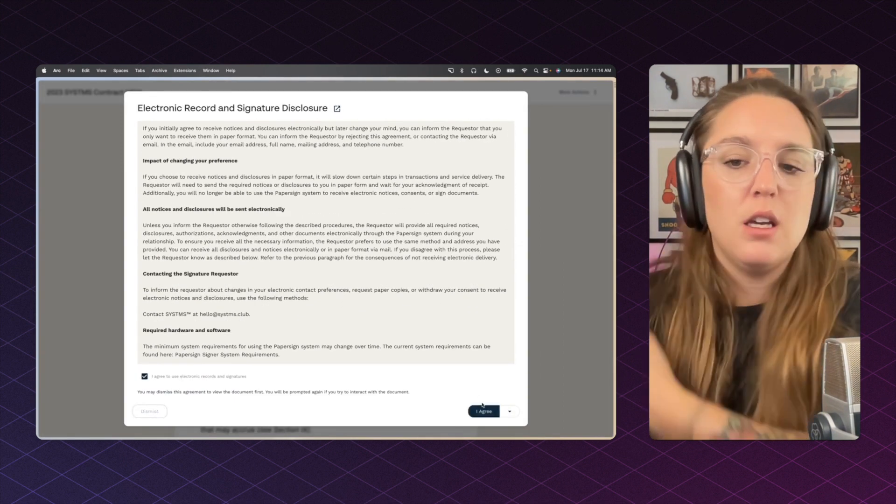
left_click(483, 410)
Step: Enter the signer's name, add and confirm the signature, and finish the contract
scroll(262, 361, "down", 4)
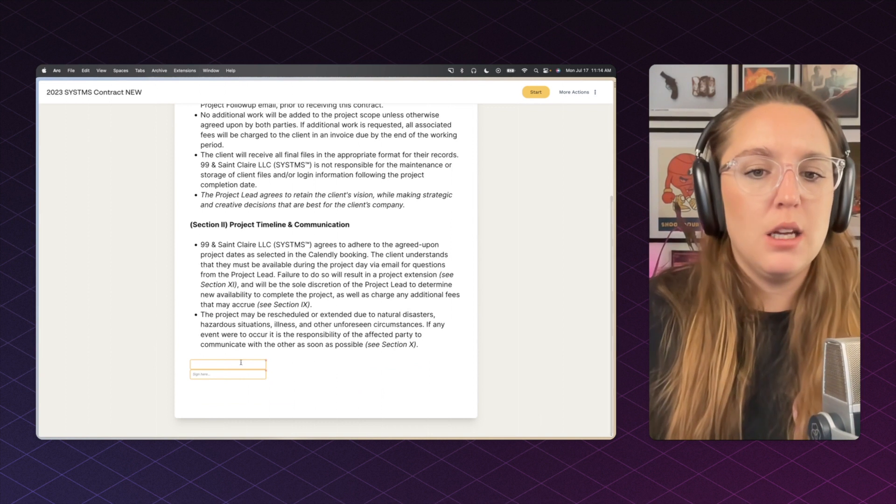
left_click(261, 360)
type("Sara TEST")
left_click(241, 370)
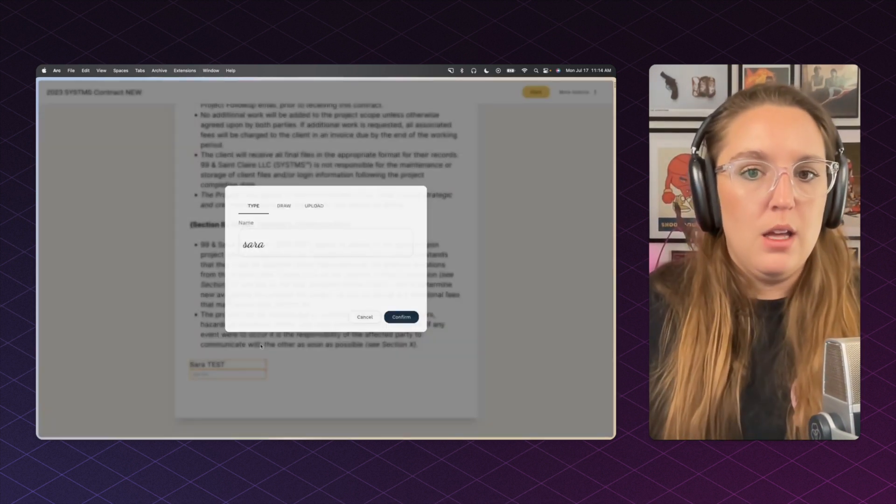
left_click(401, 317)
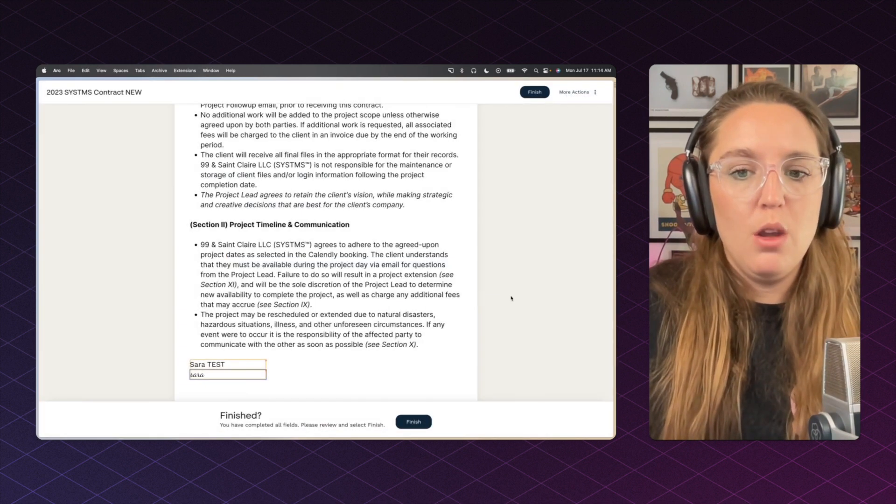
left_click(422, 420)
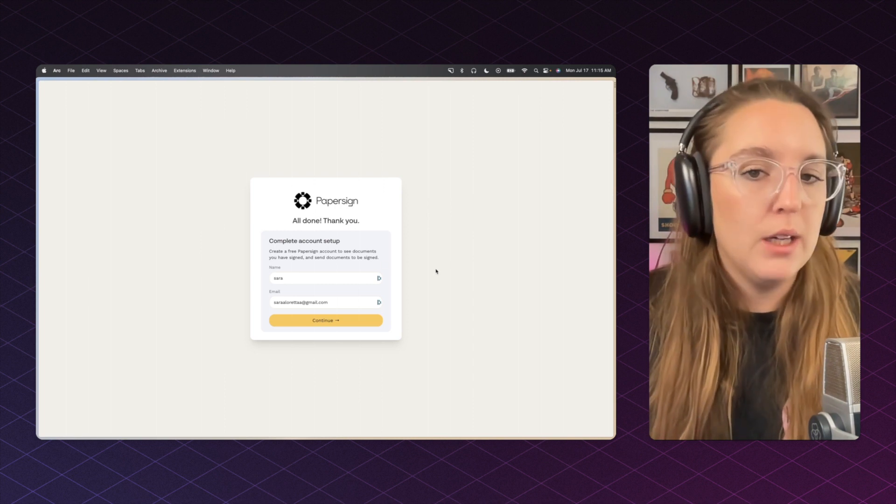
Step: Go to the Papersign dashboard, then delete the signing invitation email in Gmail
left_click(350, 322)
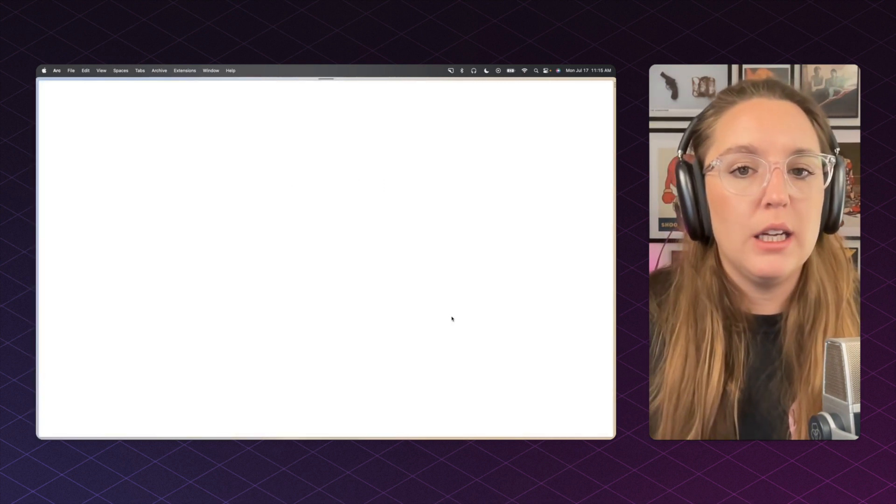
mouse_move(37, 210)
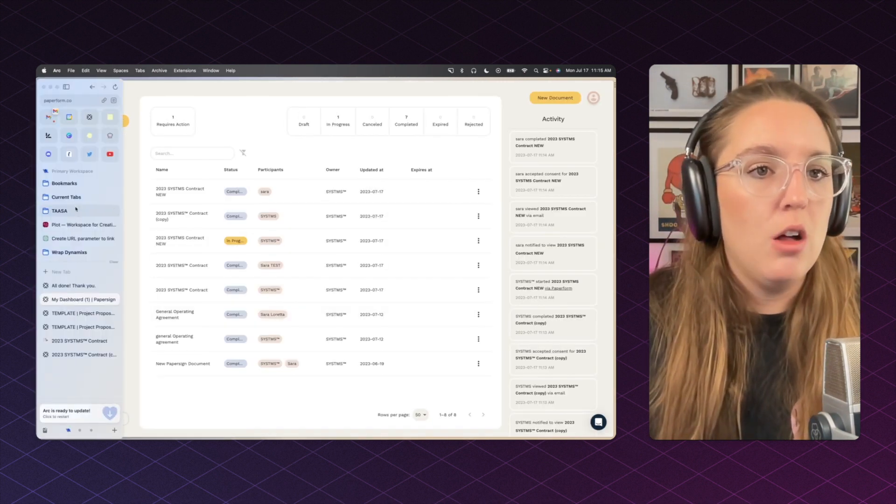
mouse_move(48, 116)
left_click(77, 147)
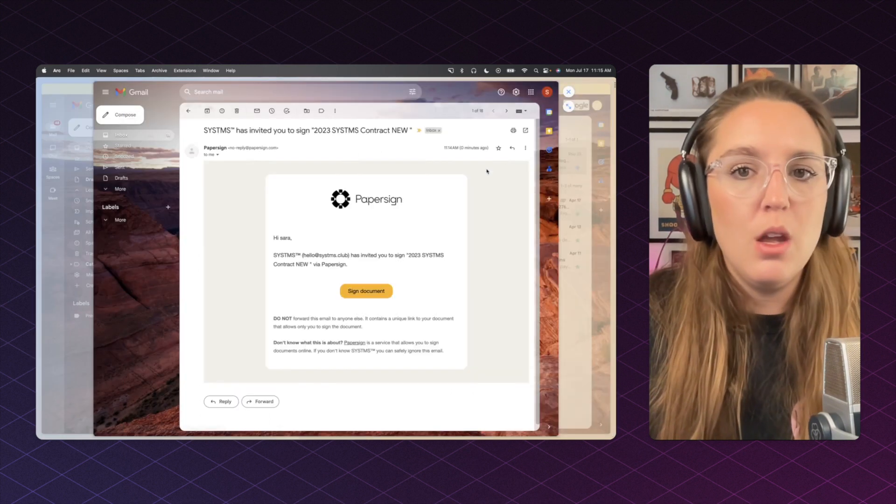
left_click(237, 111)
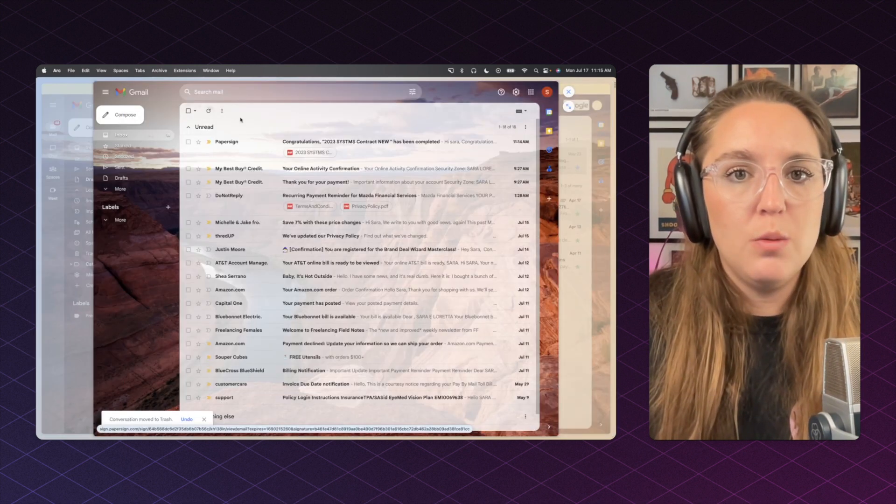
Step: Open the completed contract email's PDF attachment to its Signature Certificate page
left_click(253, 140)
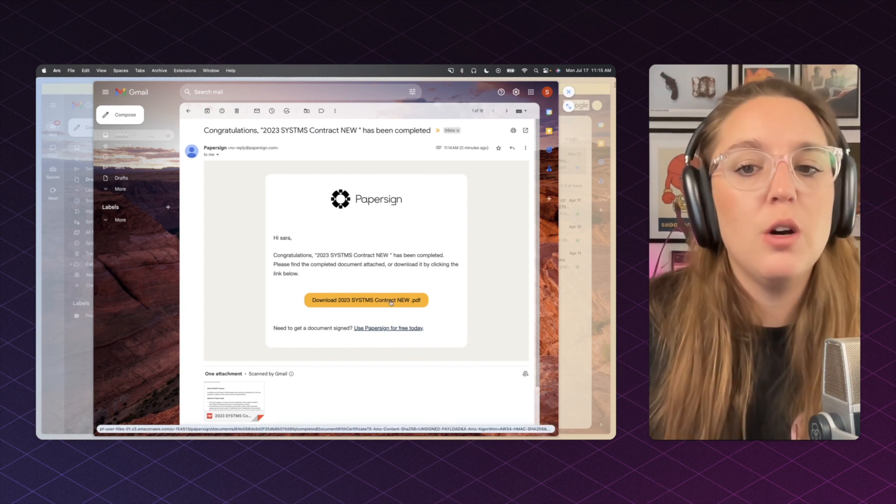
left_click(252, 397)
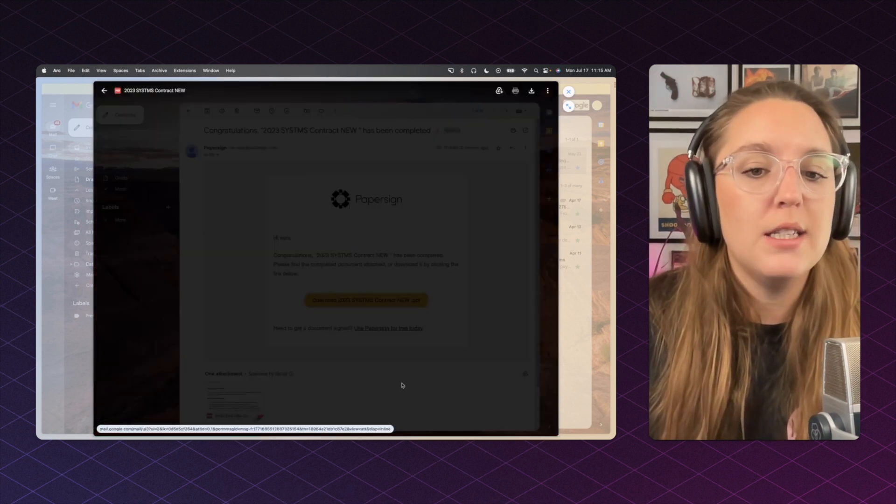
scroll(398, 288, "down", 10)
scroll(399, 288, "down", 5)
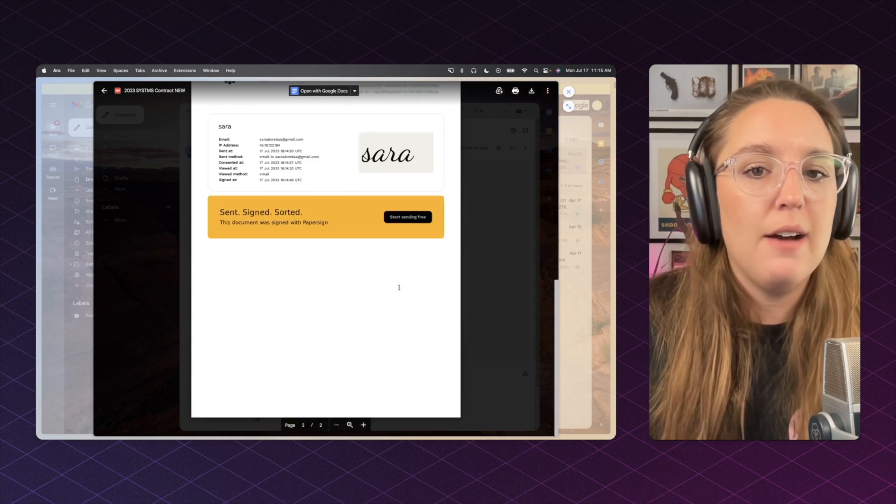
scroll(288, 238, "up", 1)
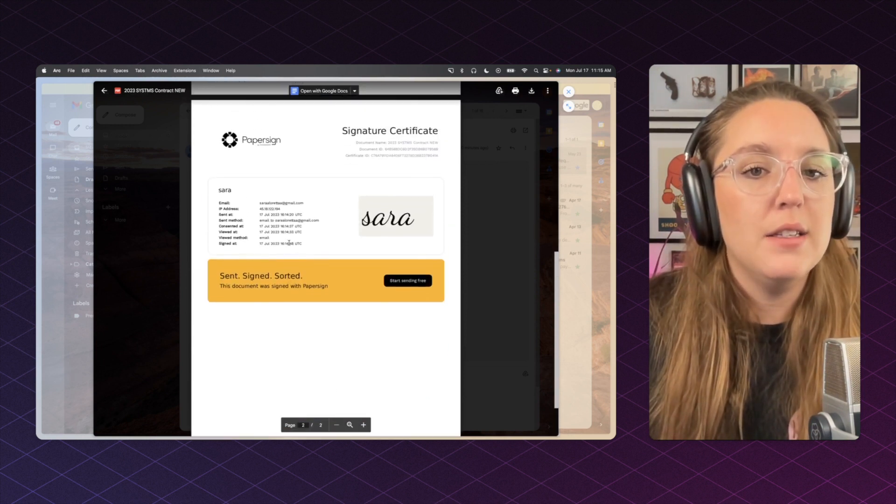